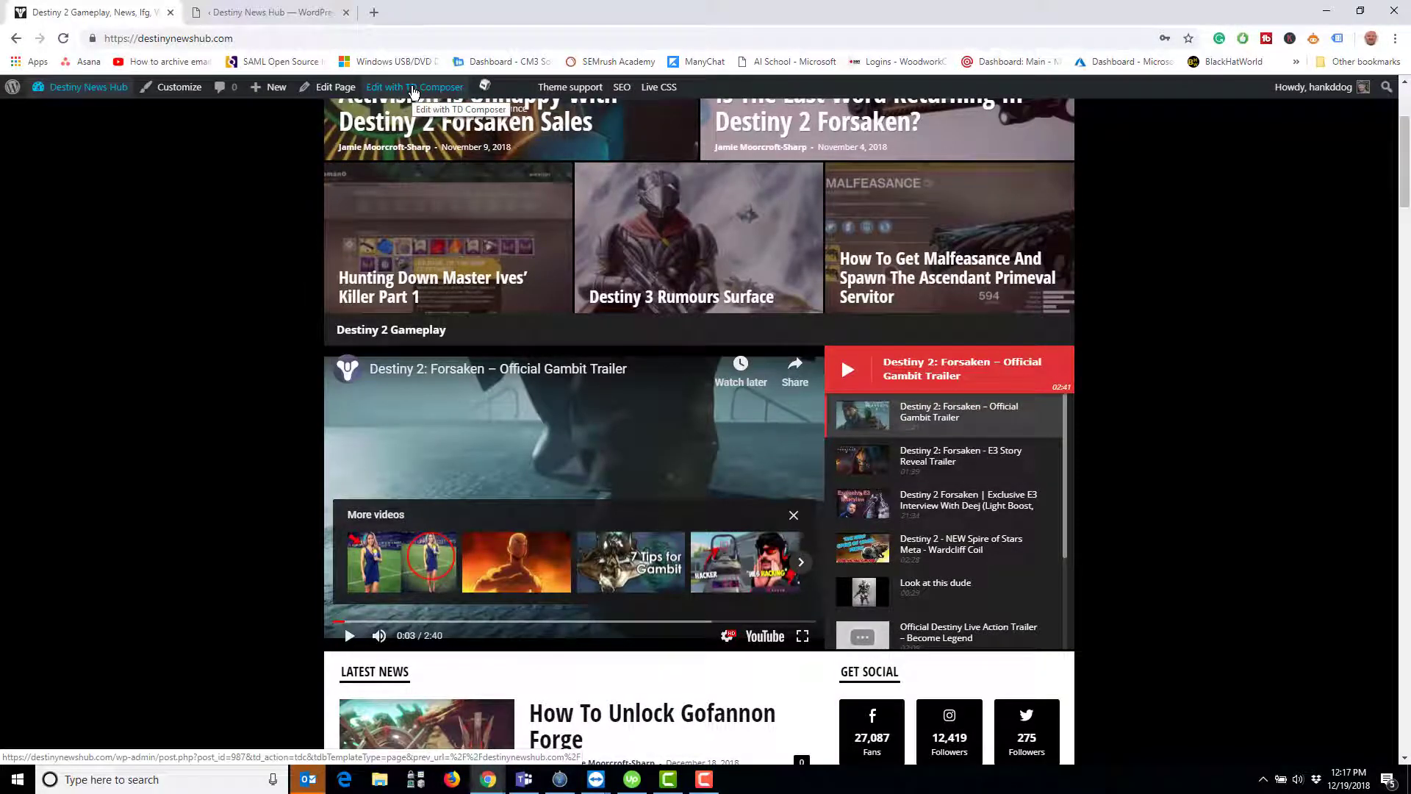
Step: Switch to the TD Composer editor and scroll to the Destiny 2 Gameplay video block
left_click(302, 9)
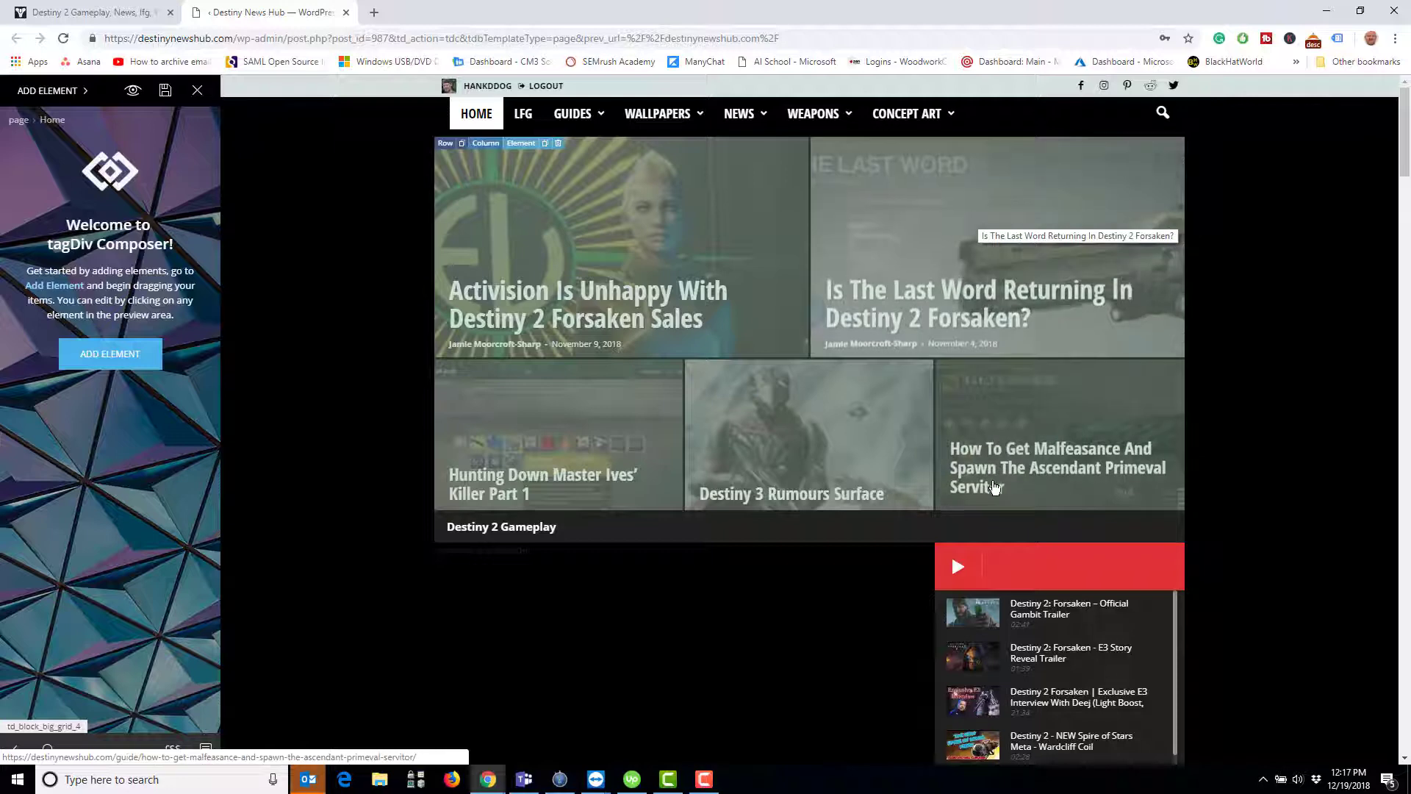
scroll(773, 485, "down", 2)
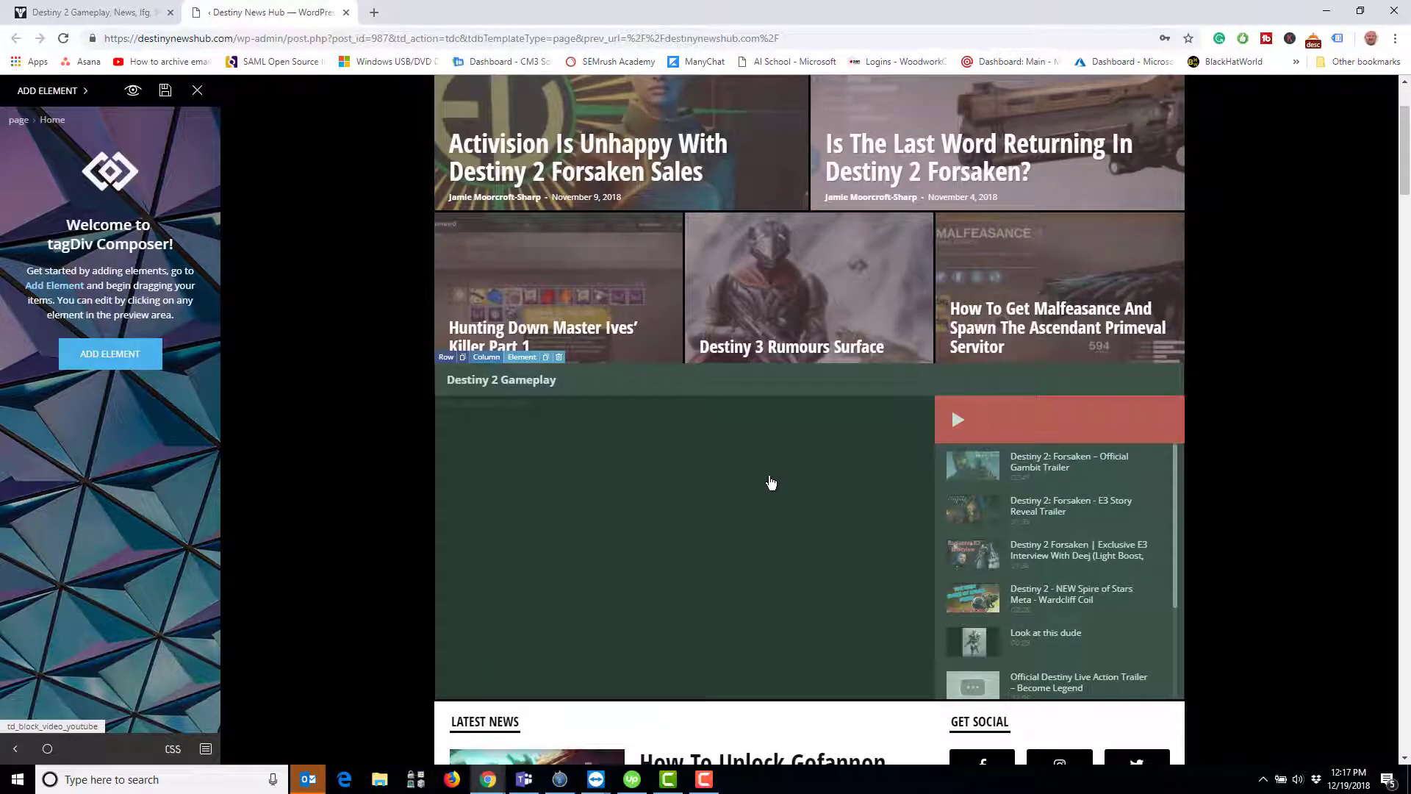
Step: Open the Video Playlist block's settings and copy its comma-separated YouTube ID list
left_click(770, 483)
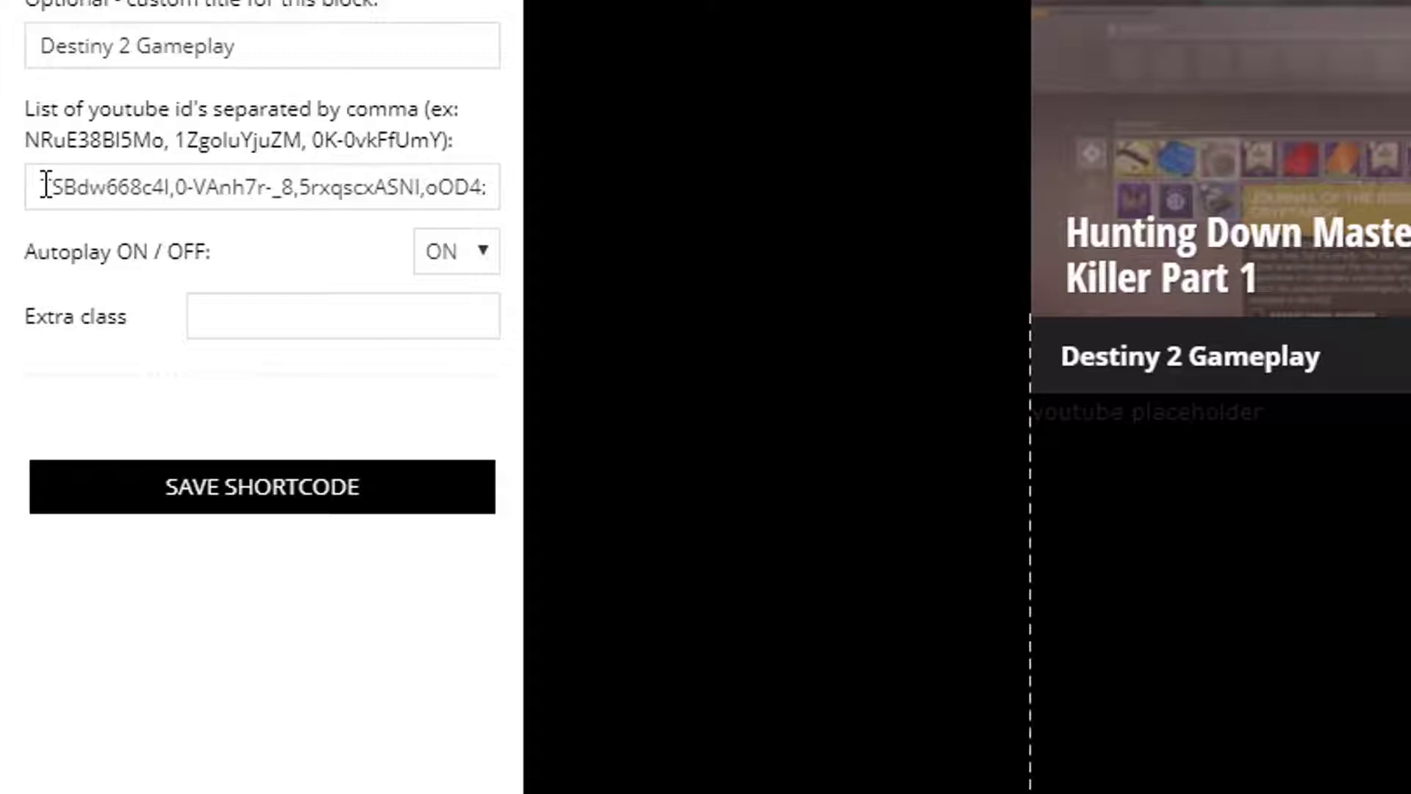
left_click_drag(40, 187, 498, 192)
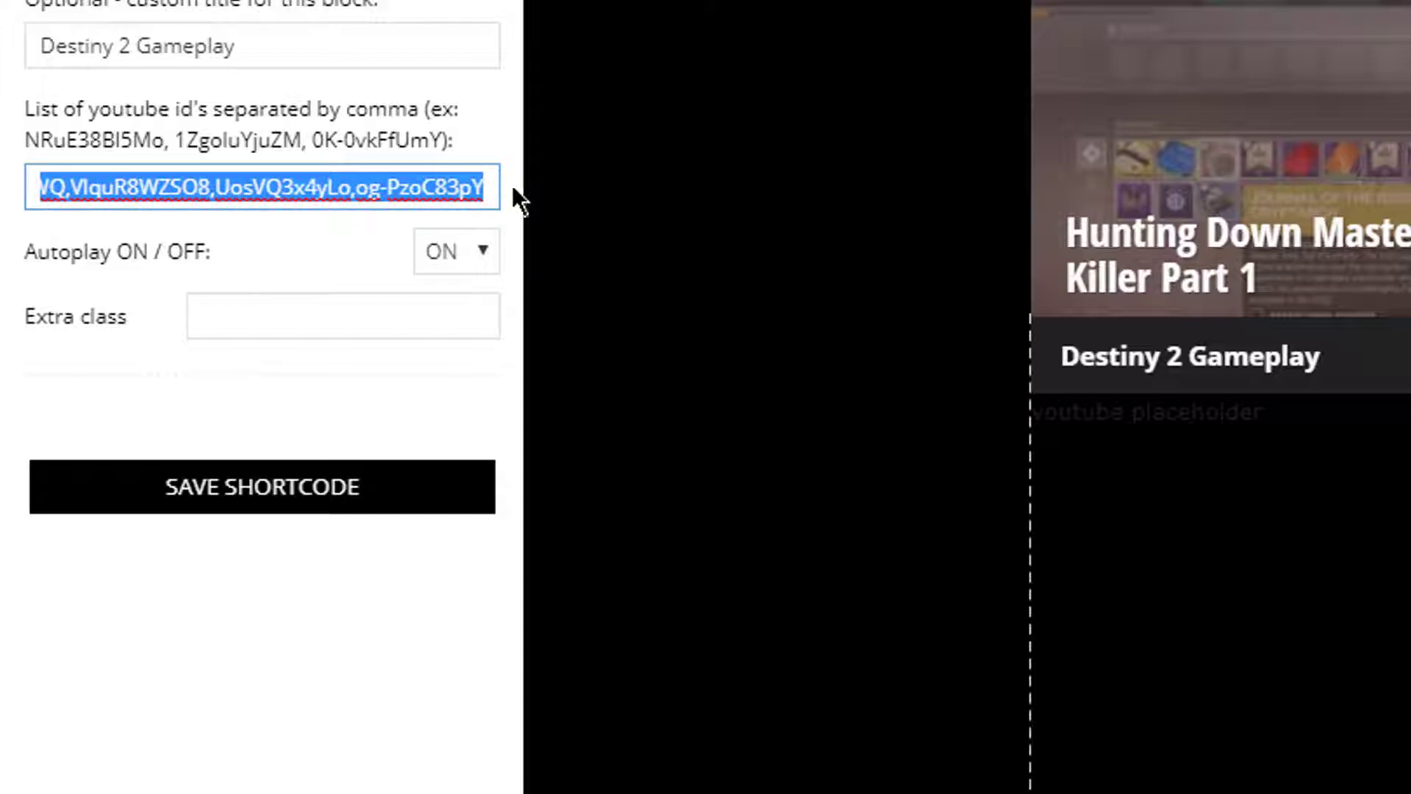
key("super")
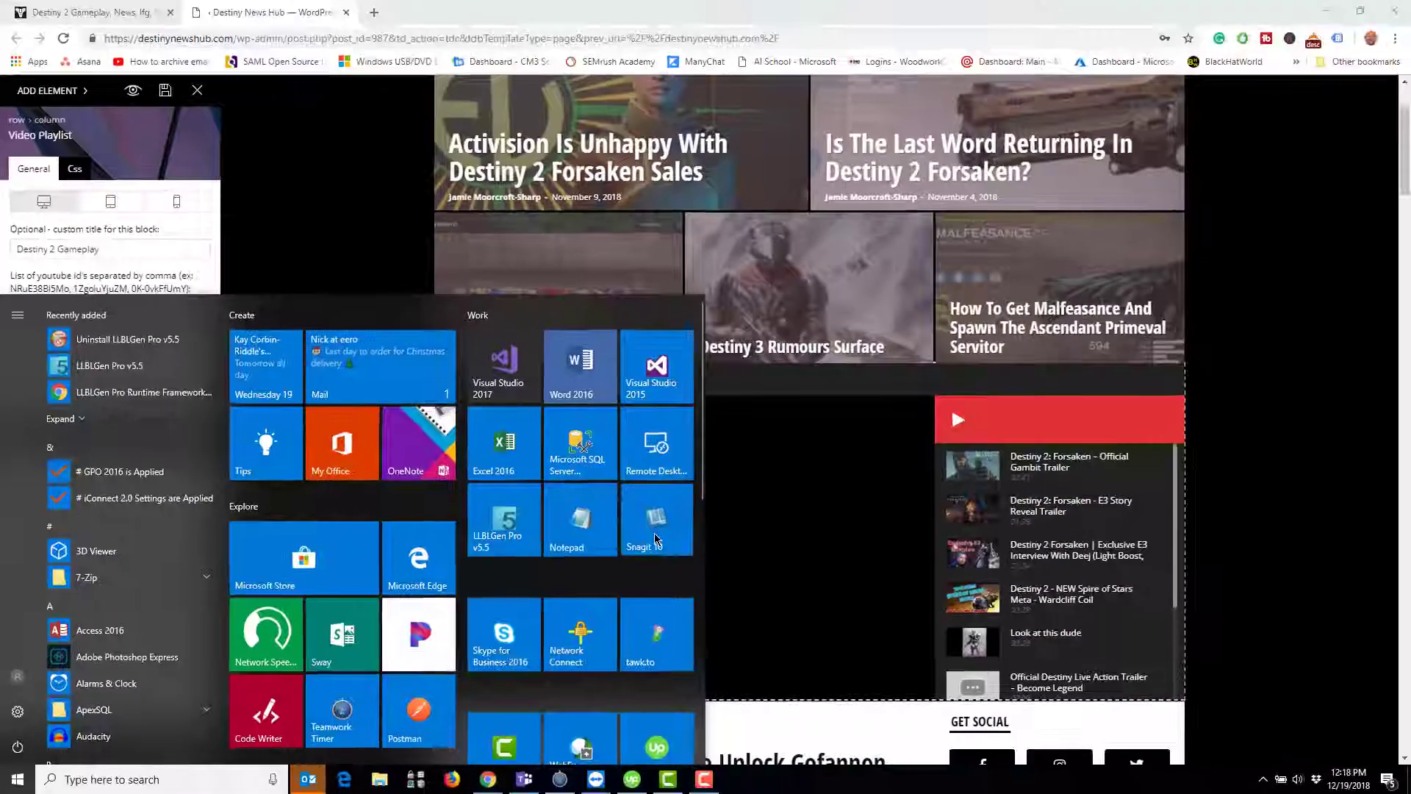
key("Escape")
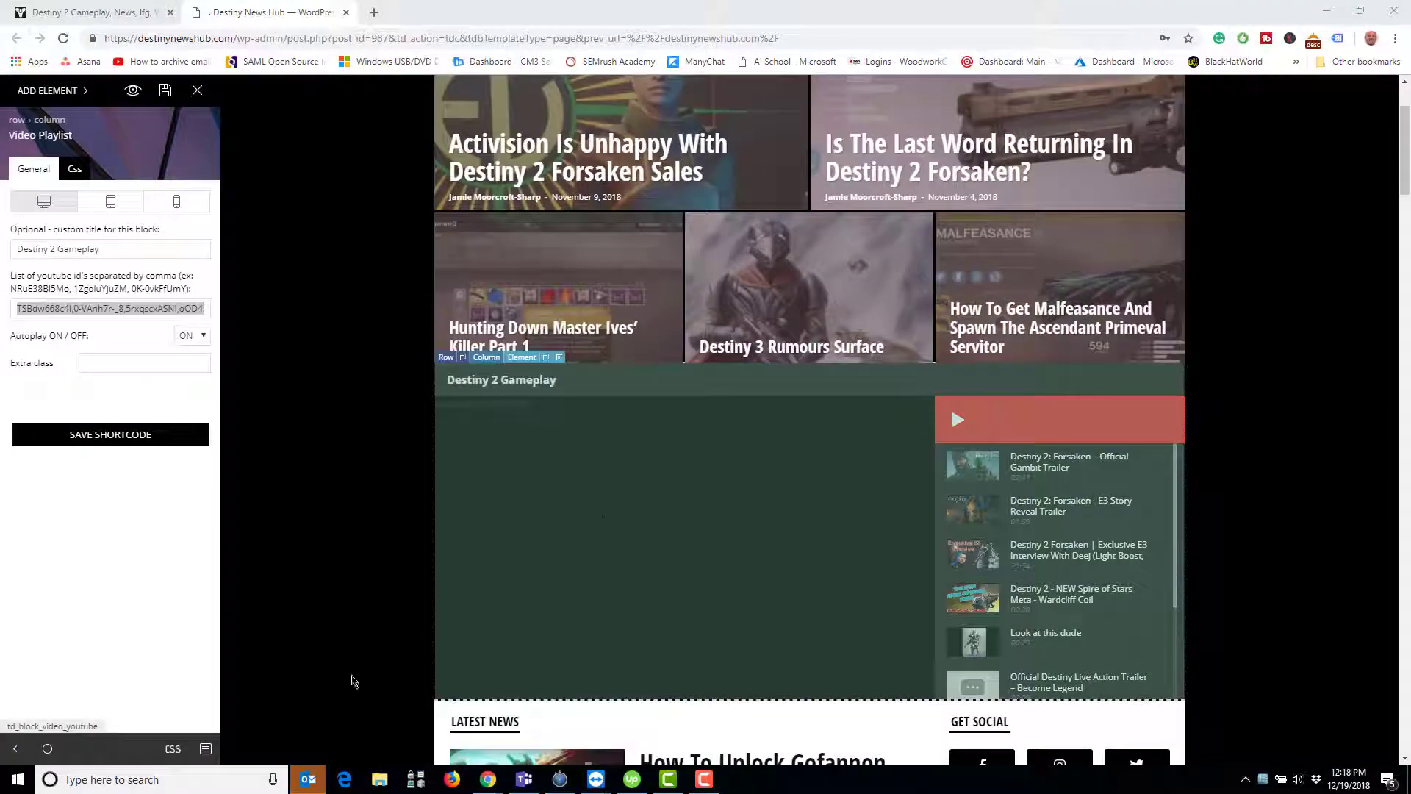
key("Print")
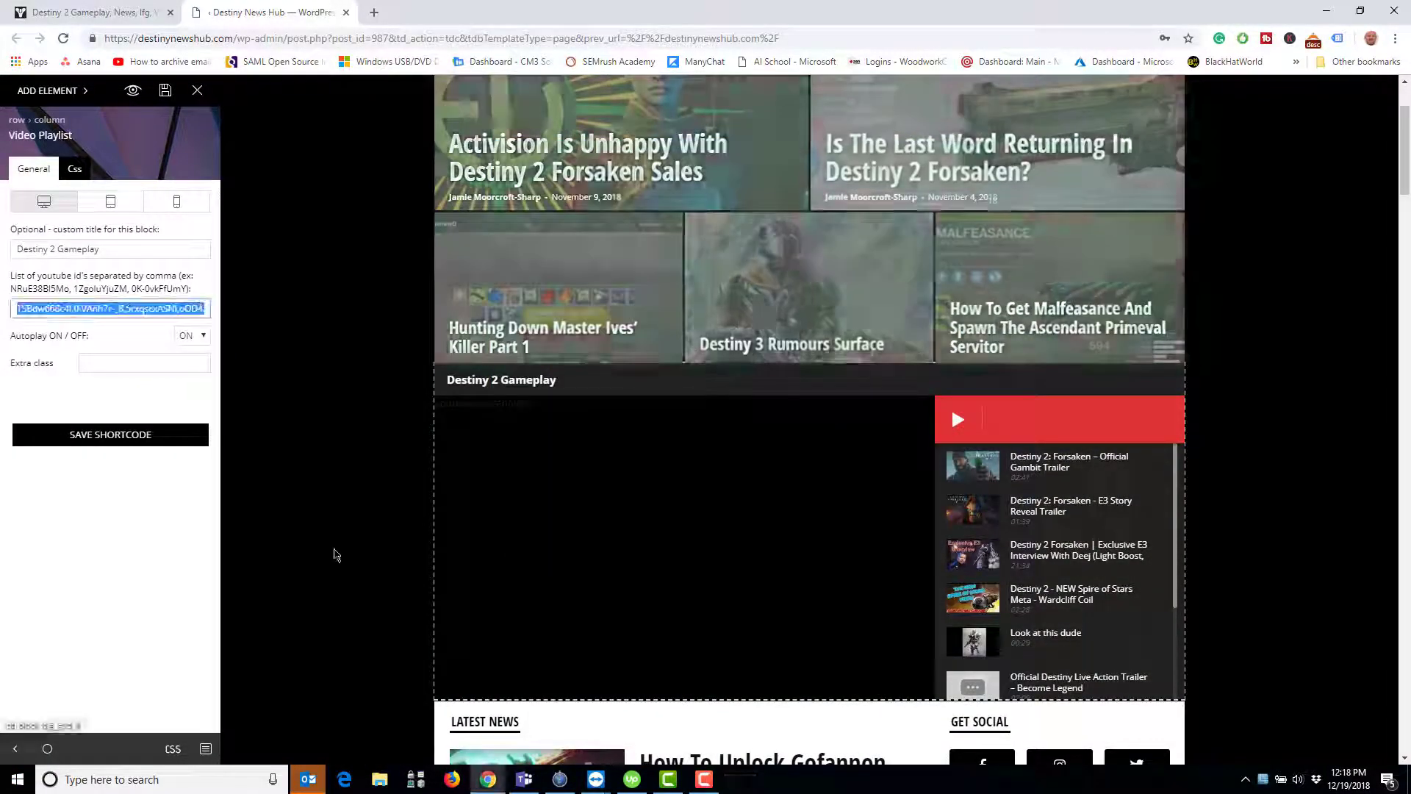
key("super")
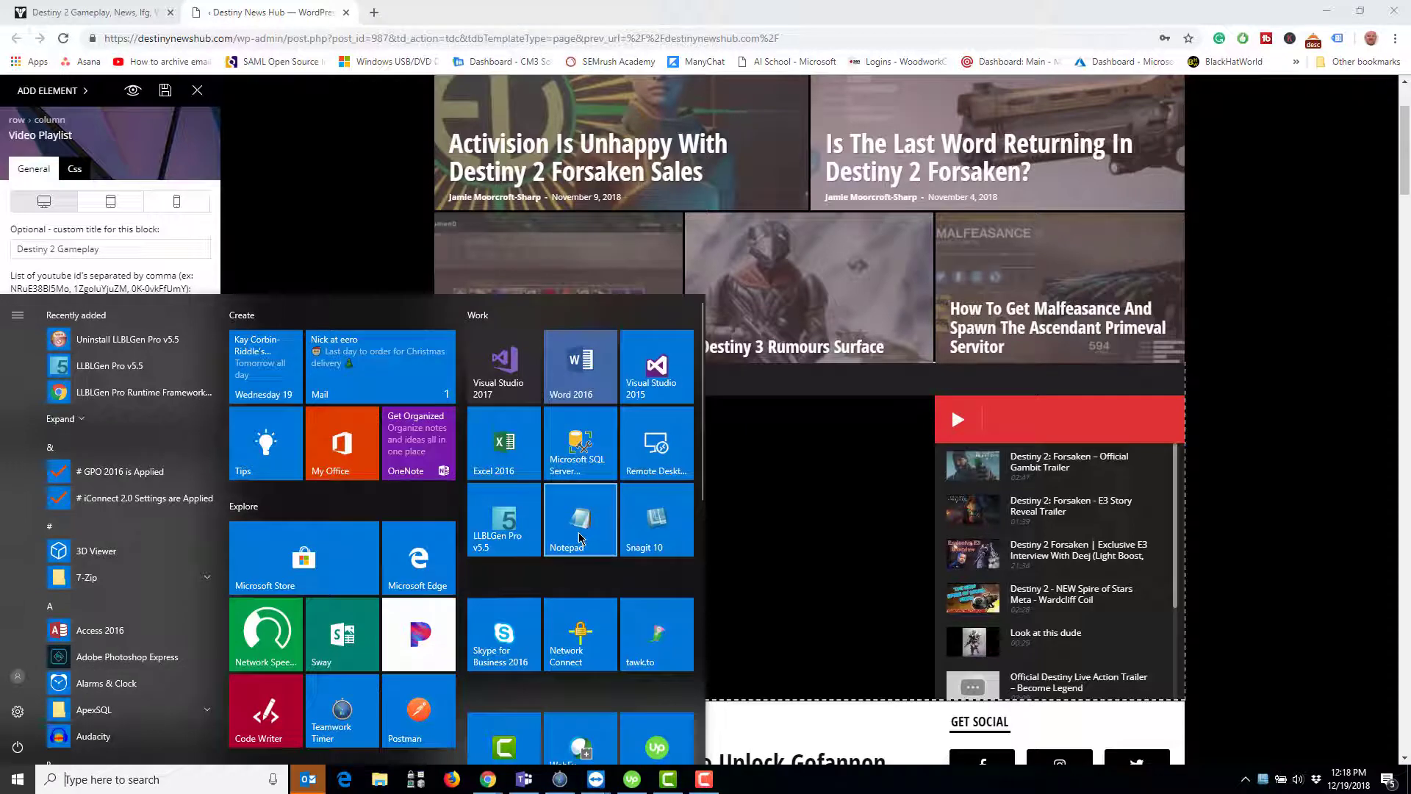
Step: Paste the ID list into a new Notepad note, then start a new browser tab for YouTube
left_click(567, 485)
type("TSBdw668c4I,0-VAnh7r-_8,5rxqscxASNI,oOD4zcB0MKs,K0rBCzQo3nc,9ZyQK6kUdWQ,VlquR8WZSO8,UosVQ3x4yLo,og-PzoC83pY")
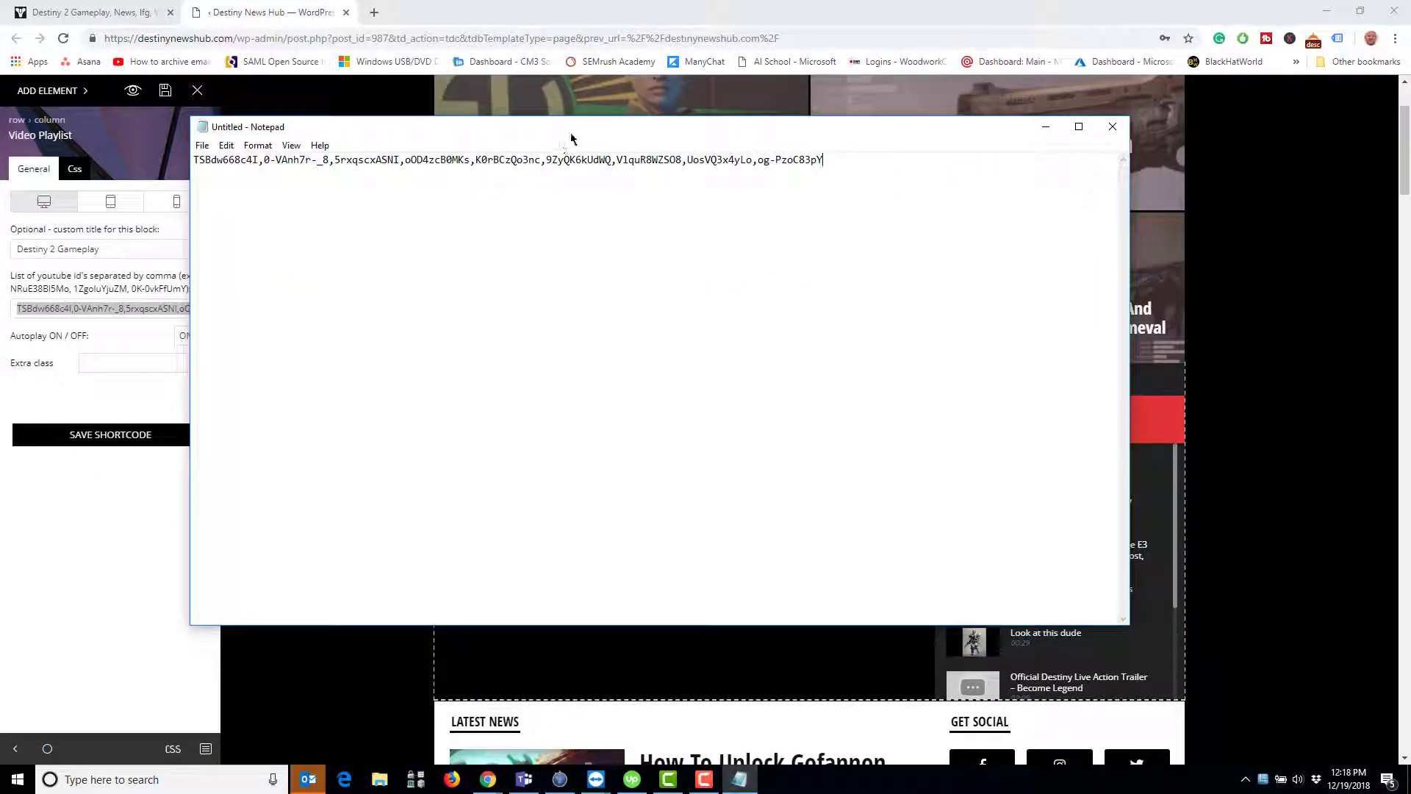
left_click_drag(570, 138, 699, 193)
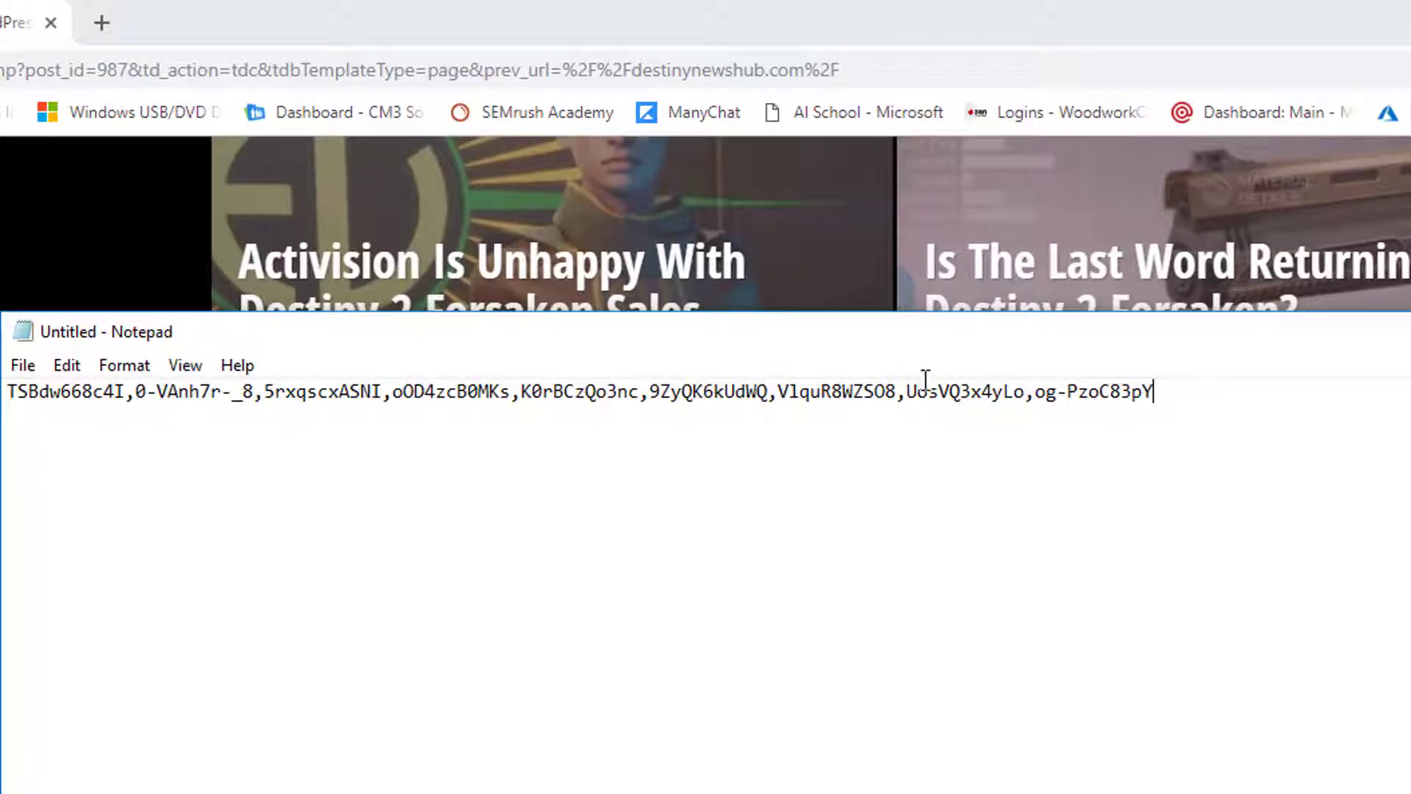
left_click(102, 23)
type("to")
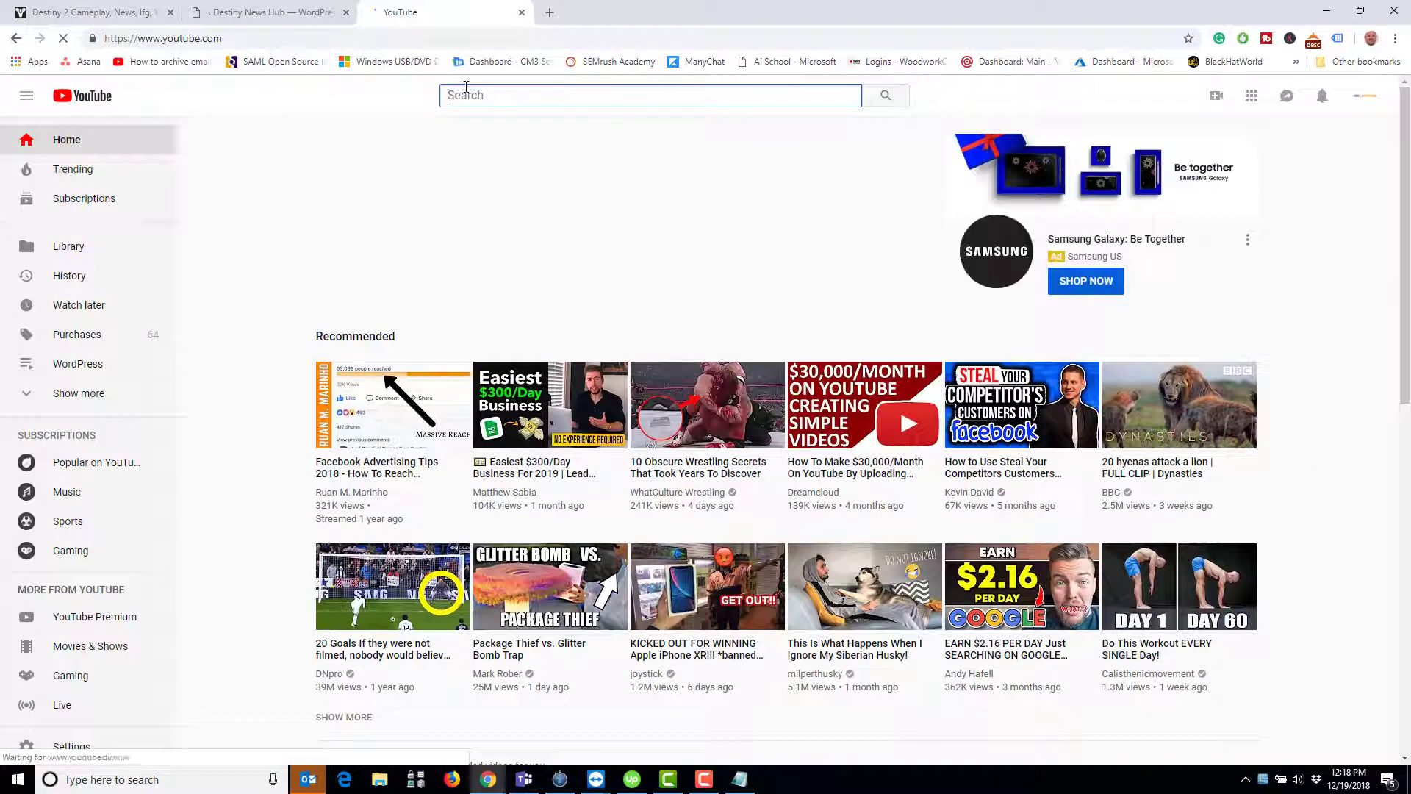
Step: Search YouTube for 'destiny 2', sorted by view count and limited to videos
type("destiny")
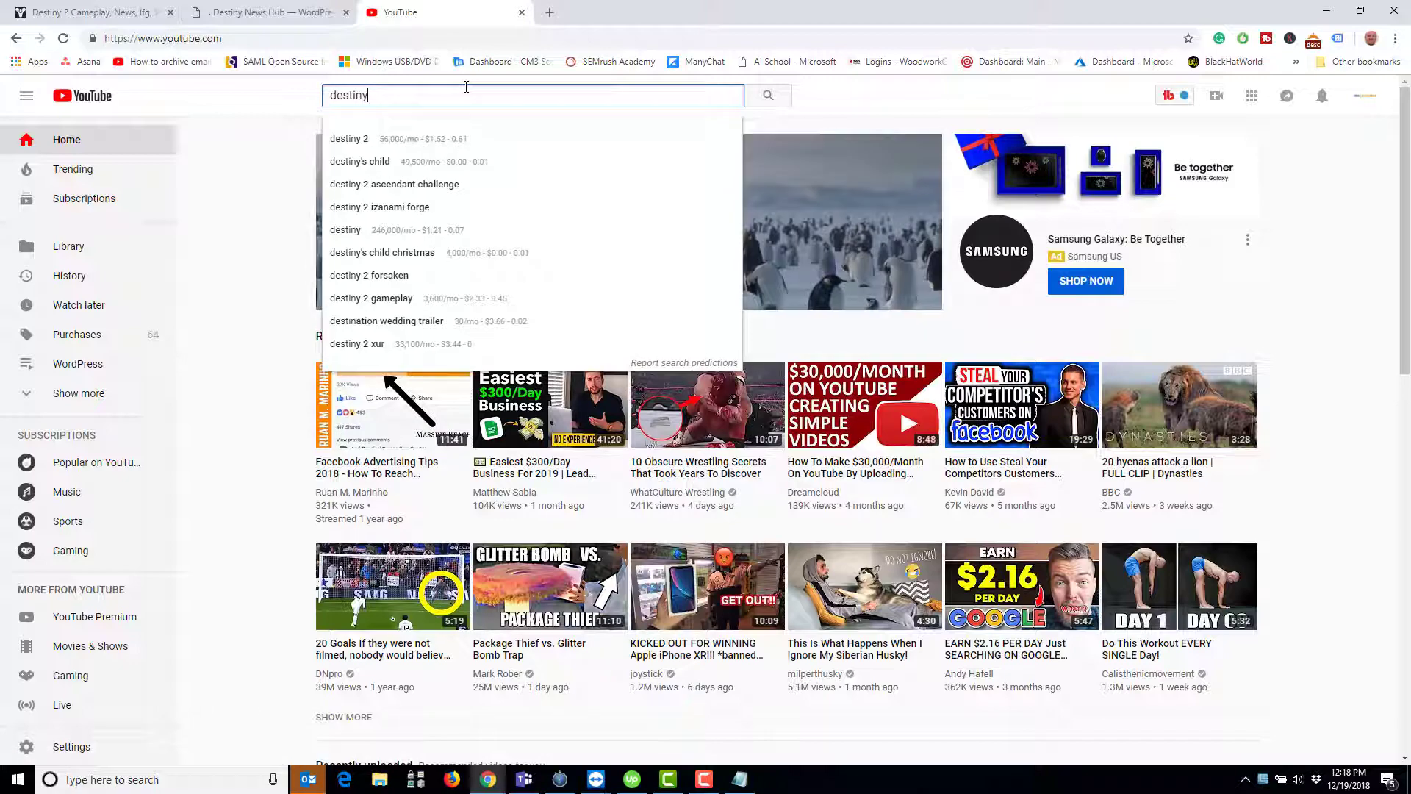
type(" 2")
key("Return")
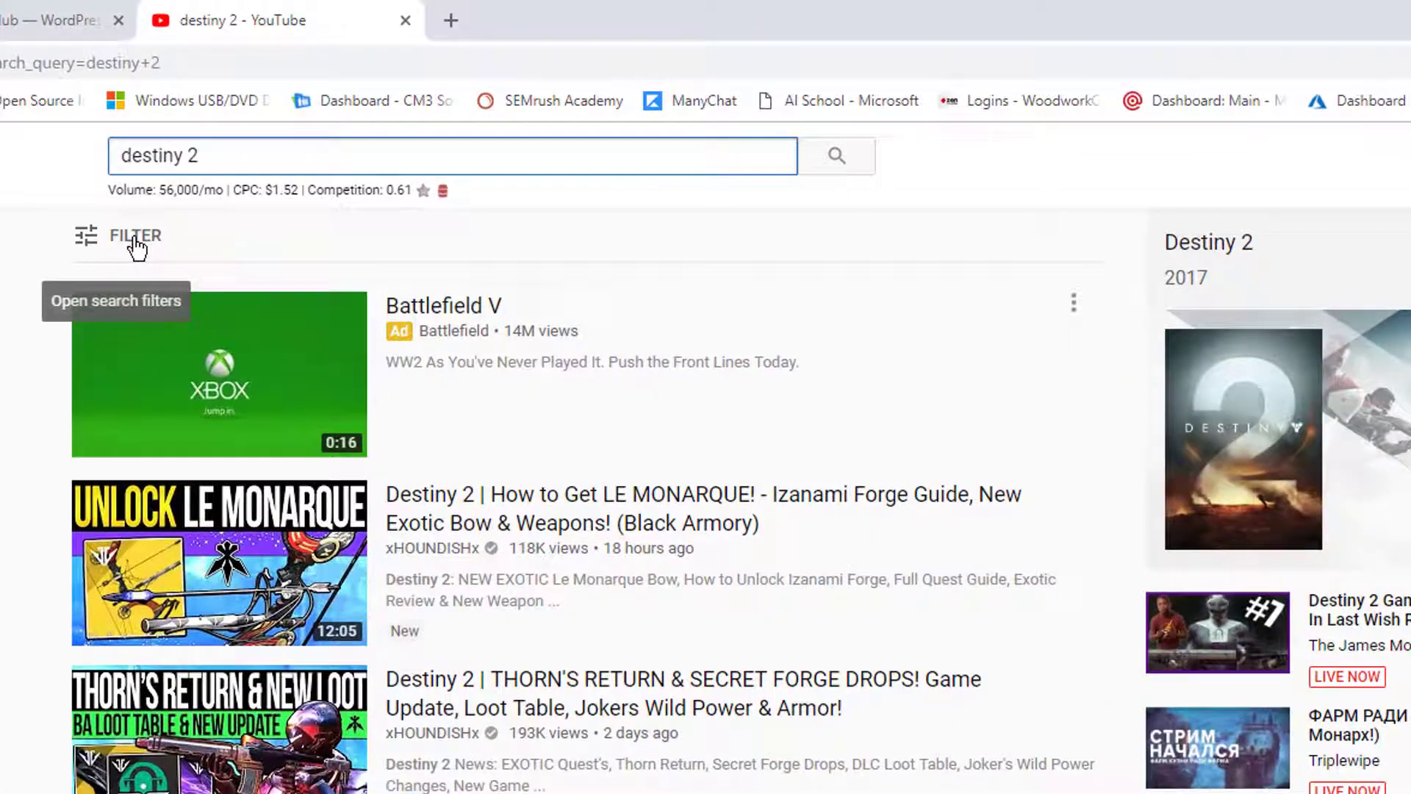
left_click(136, 247)
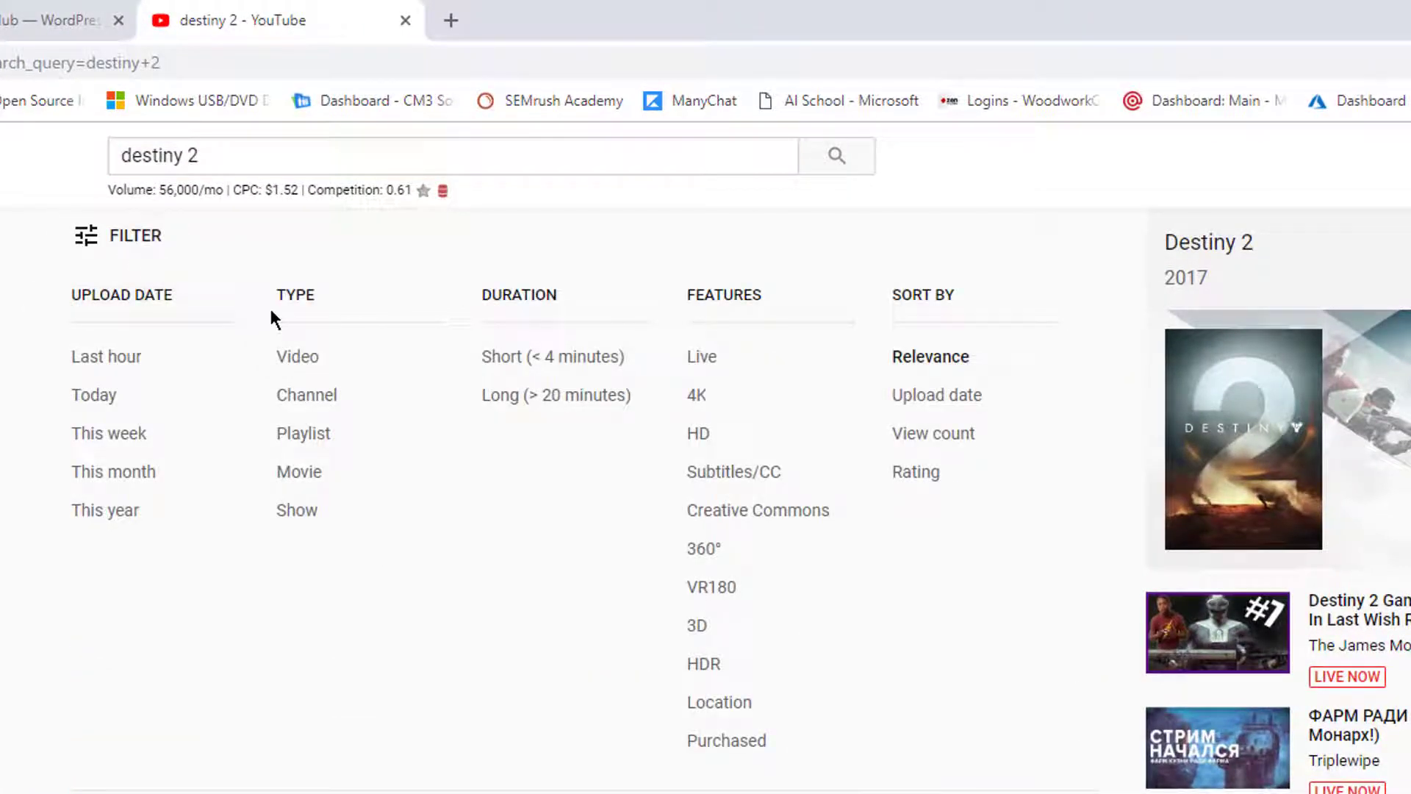
left_click(947, 438)
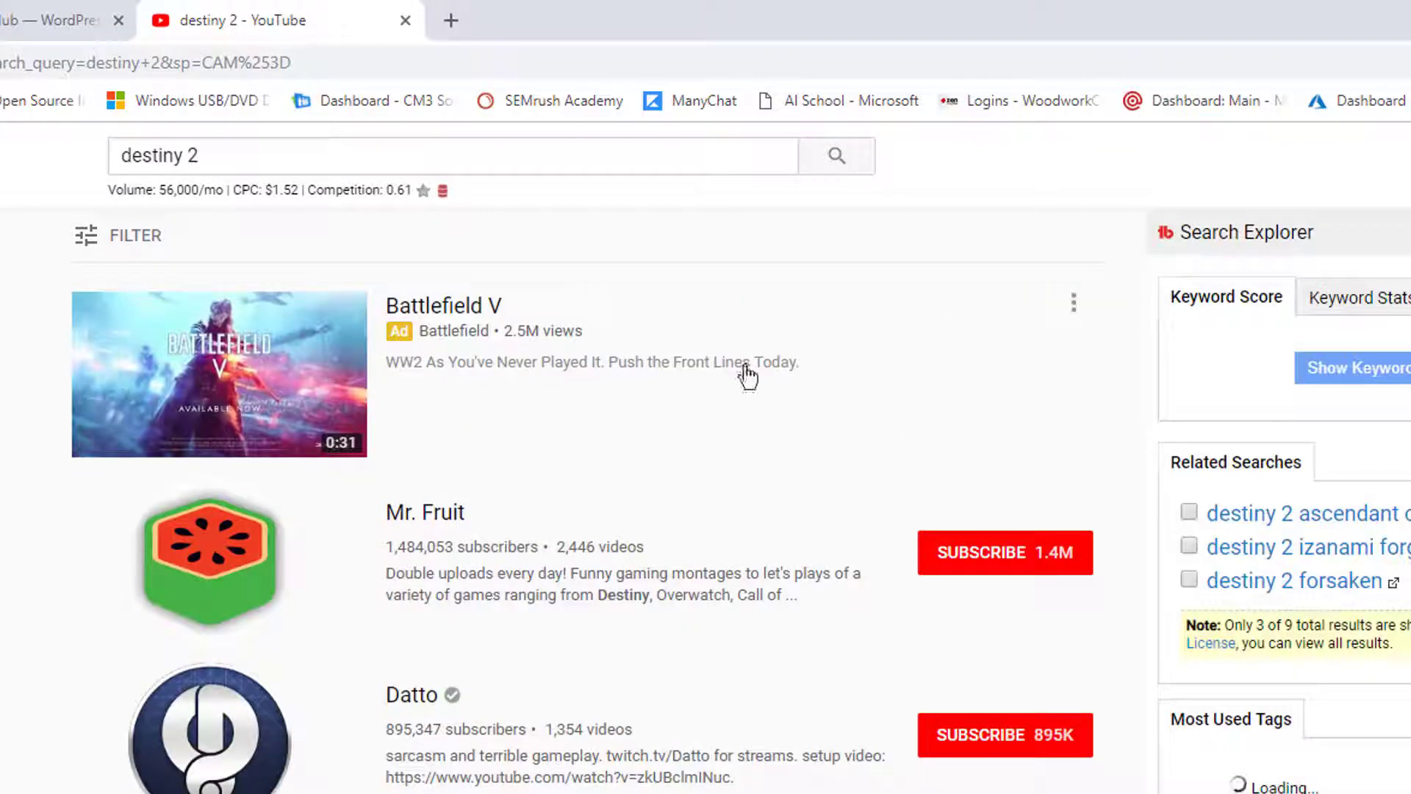
left_click(139, 235)
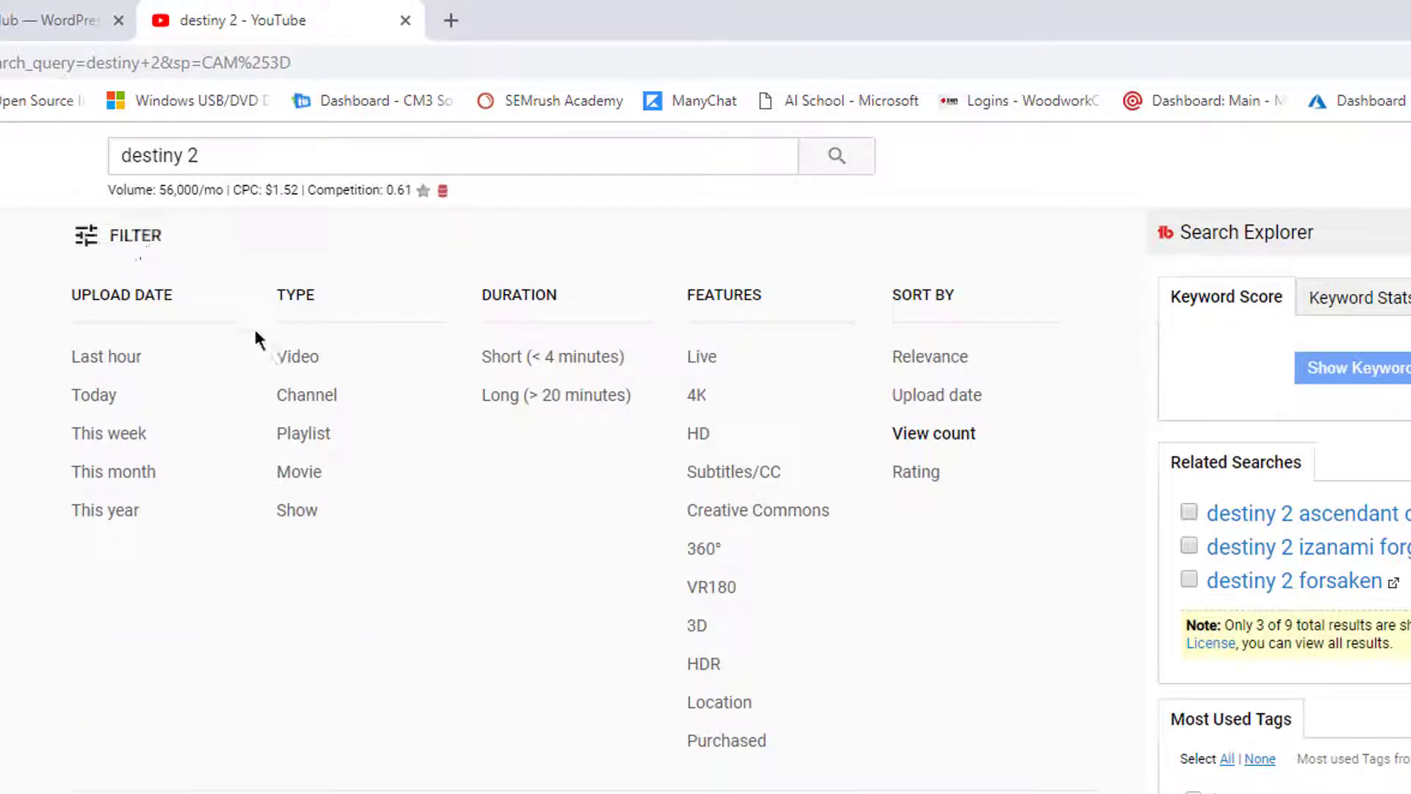
left_click(293, 360)
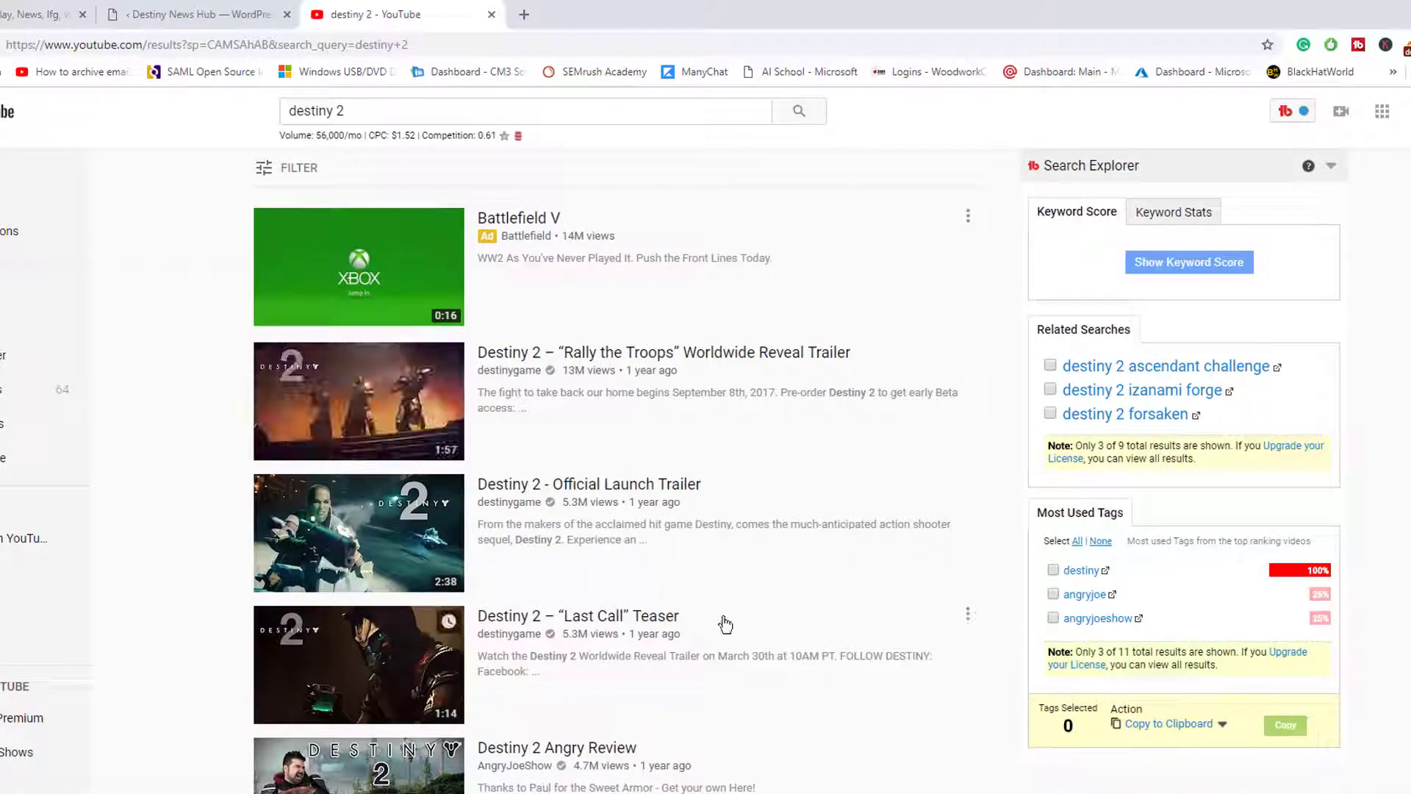
scroll(725, 624, "down", 5)
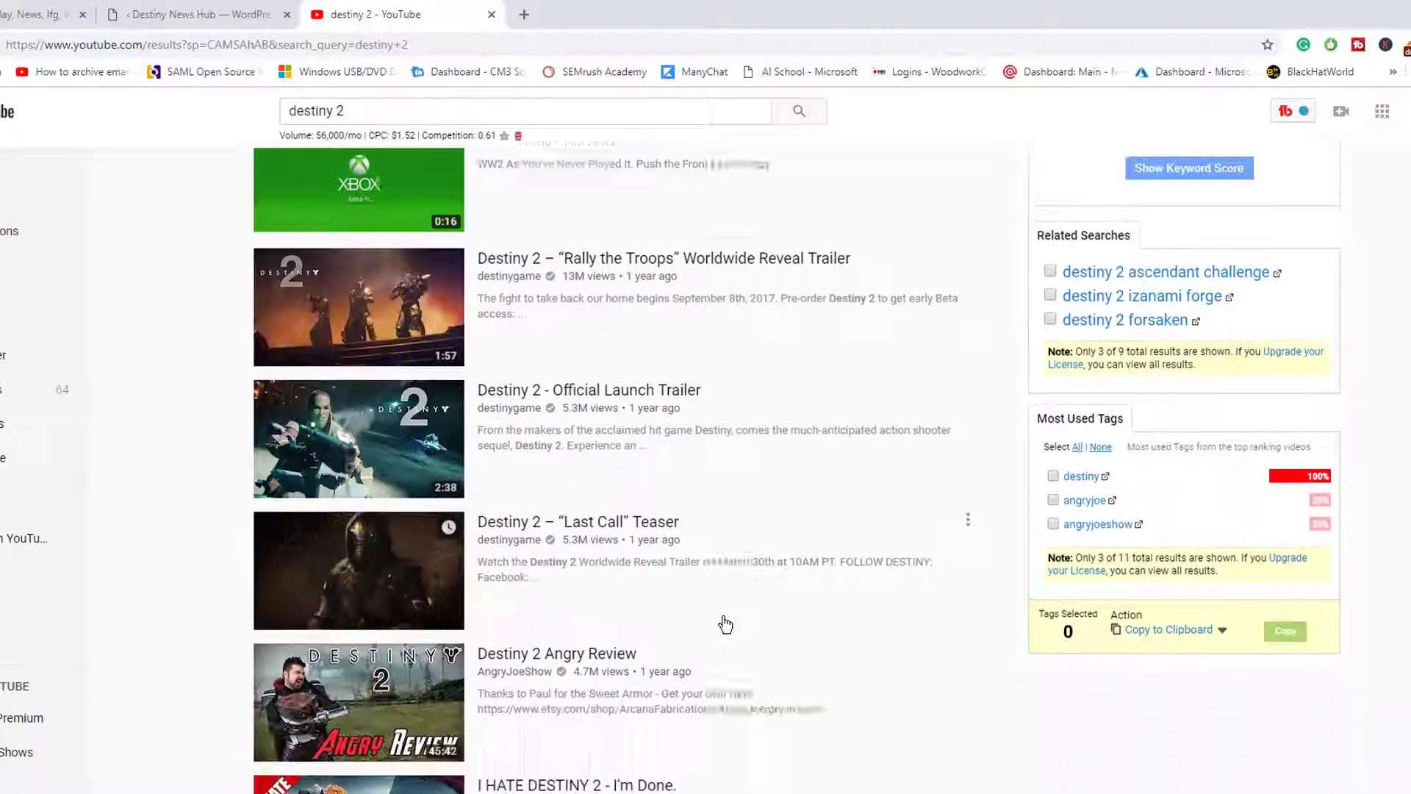
scroll(726, 624, "down", 4)
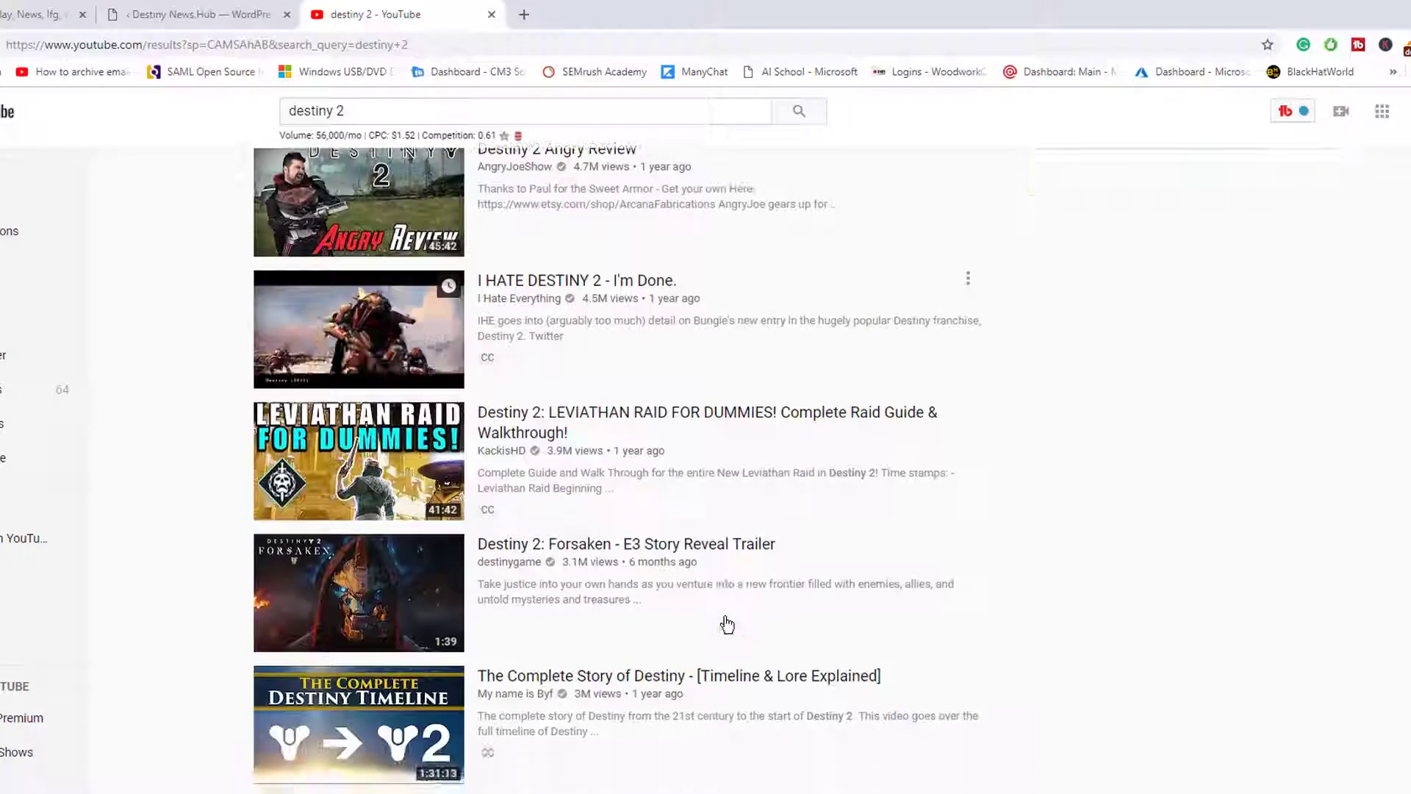
Step: Open the Forsaken E3 trailer in a new tab, grab its ID 0-VAnh7r-_8, then close it
right_click(739, 552)
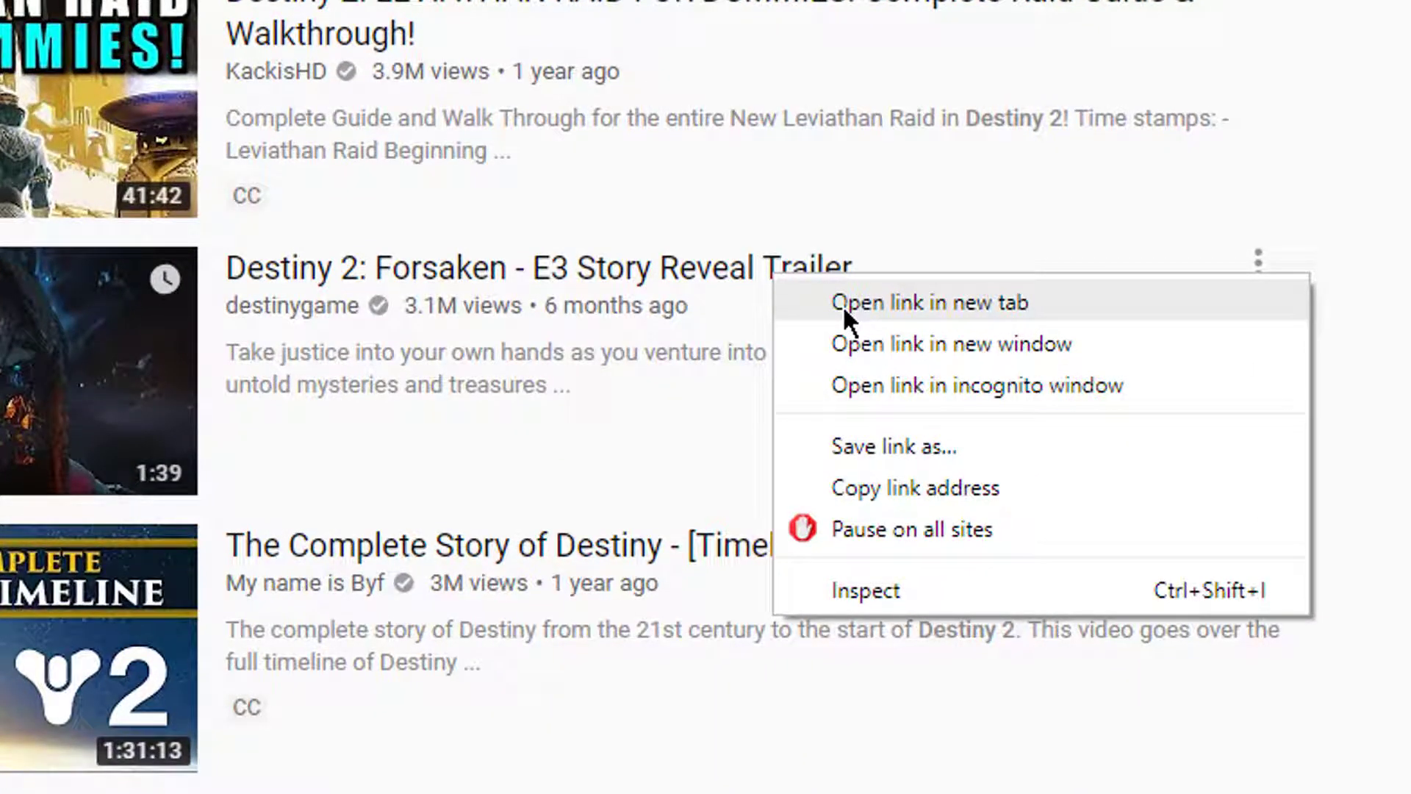
left_click(842, 305)
left_click(594, 17)
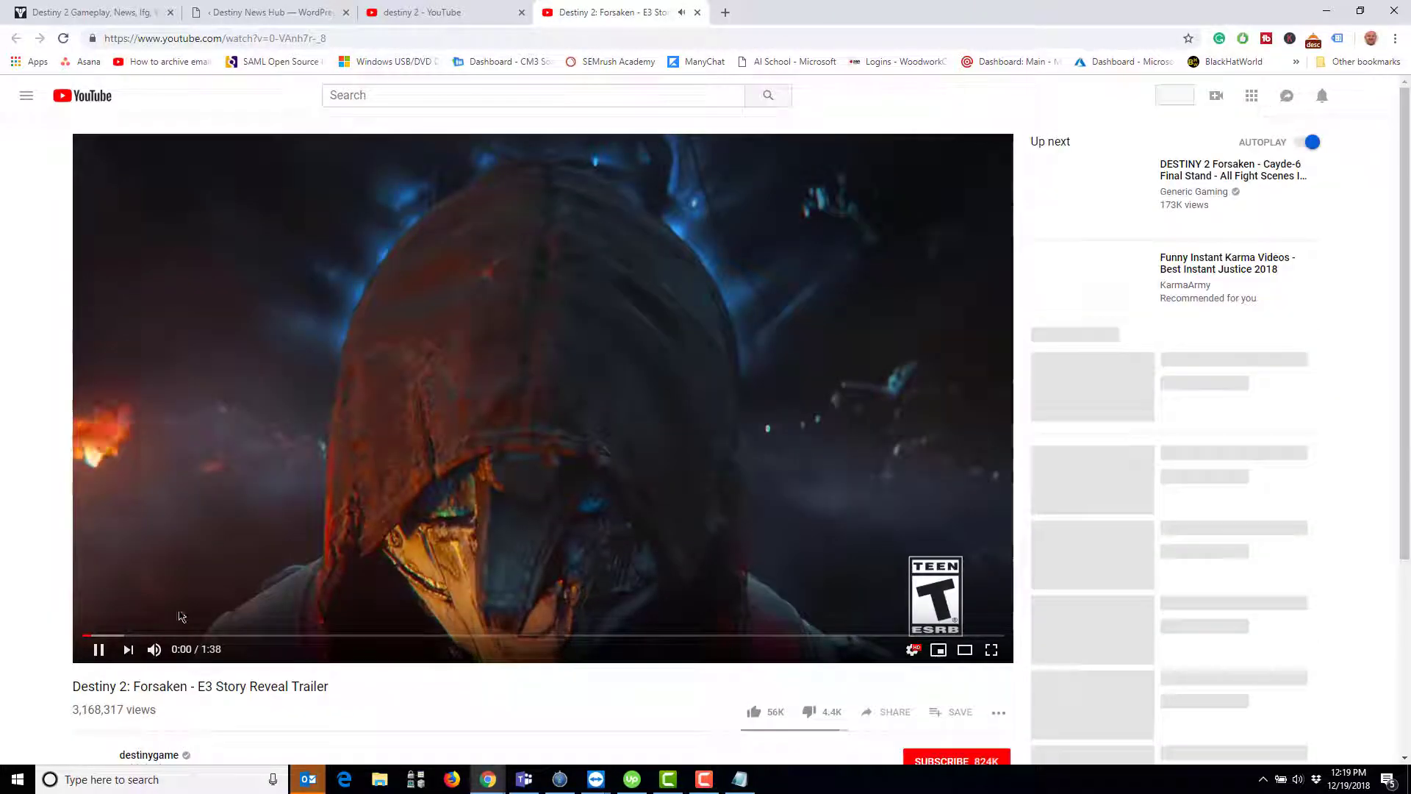
left_click_drag(327, 38, 300, 38)
left_click_drag(501, 64, 451, 56)
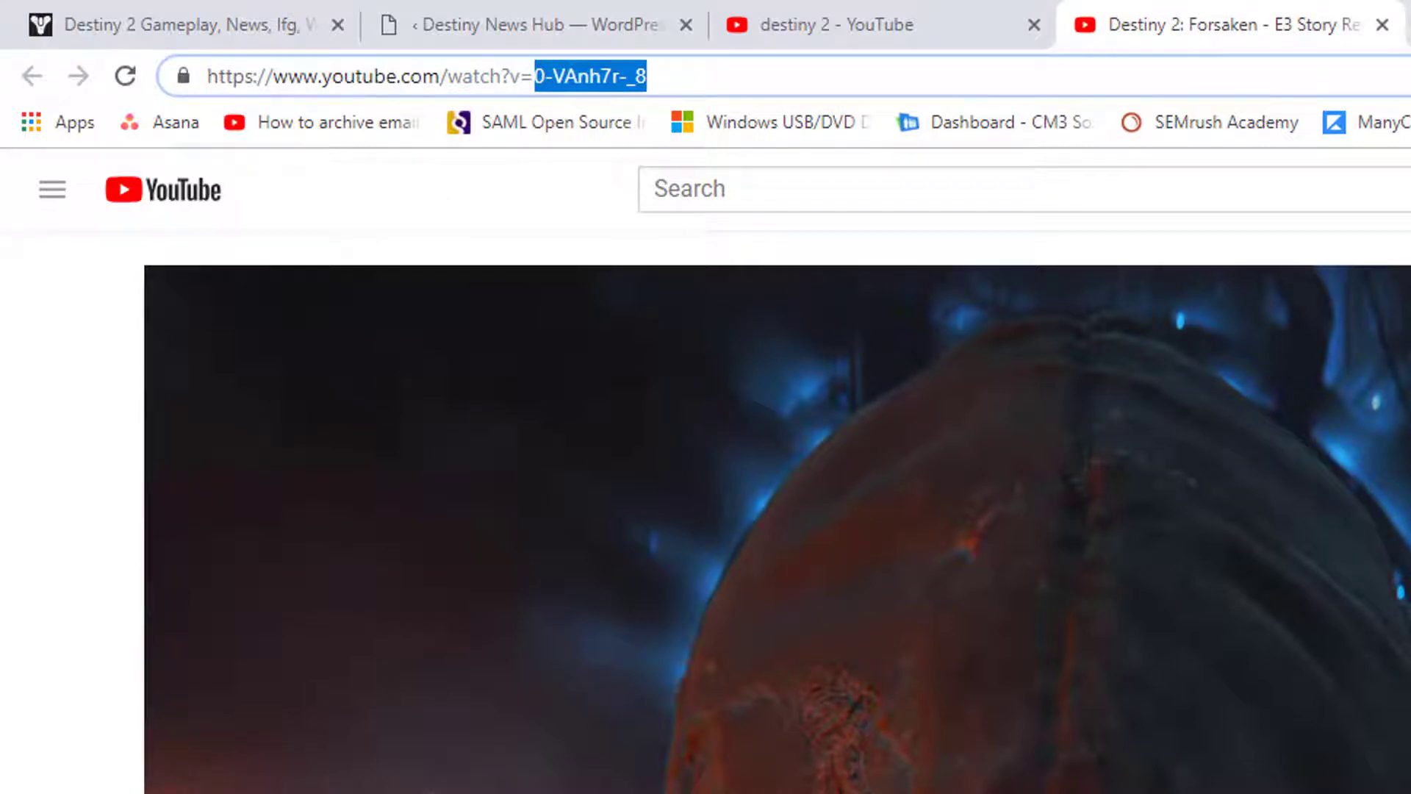
key("alt+Tab")
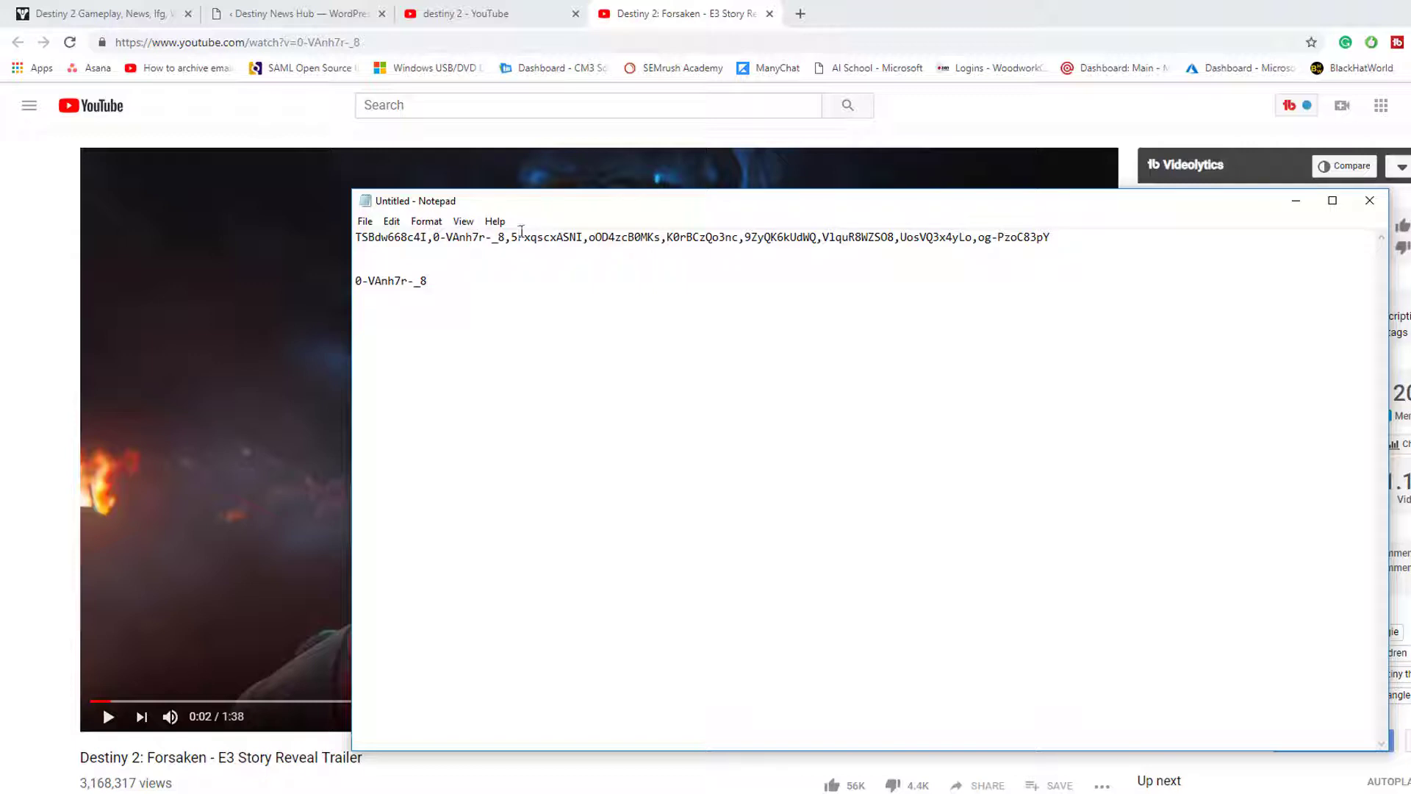
left_click(488, 15)
left_click(717, 14)
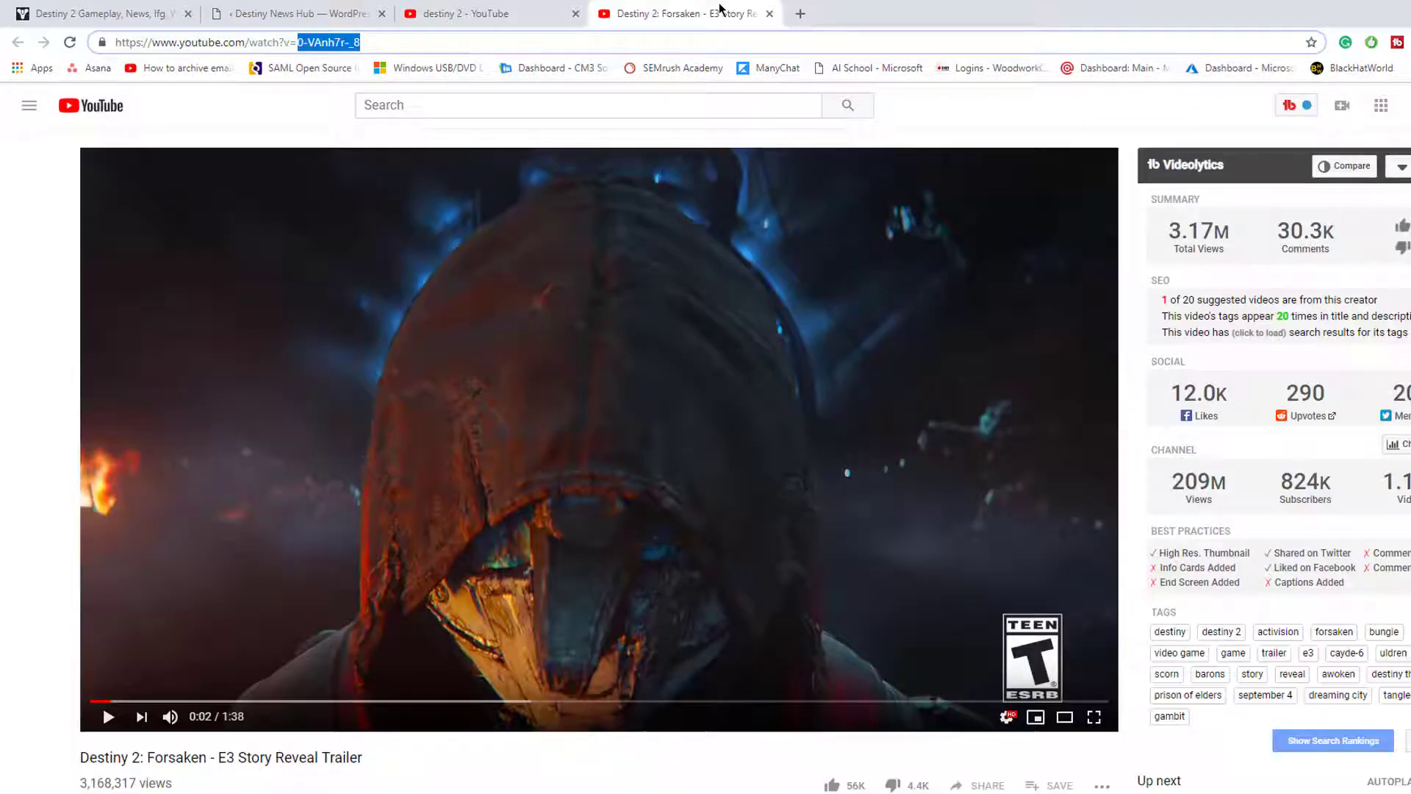
left_click(769, 13)
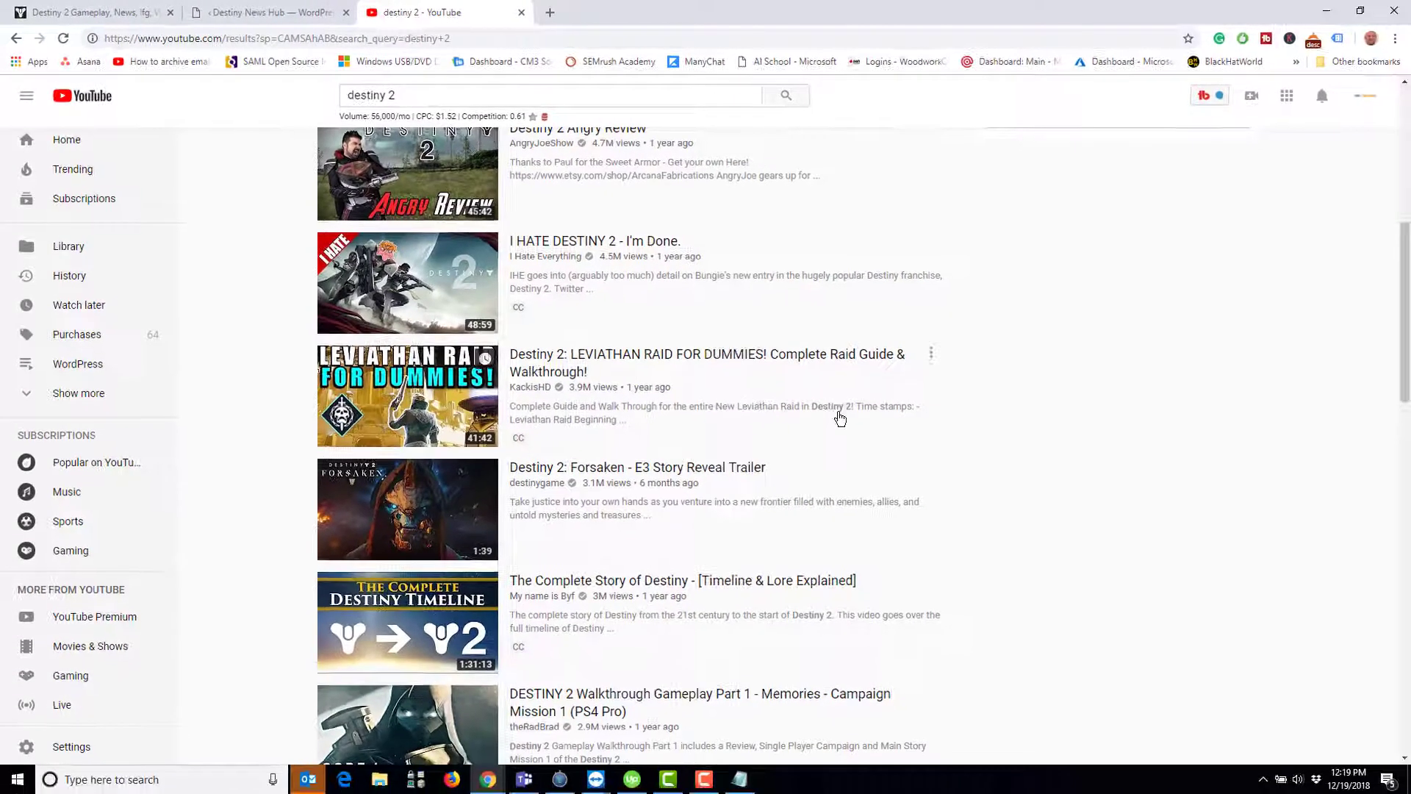
scroll(882, 438, "down", 3)
scroll(888, 441, "down", 1)
scroll(816, 398, "down", 2)
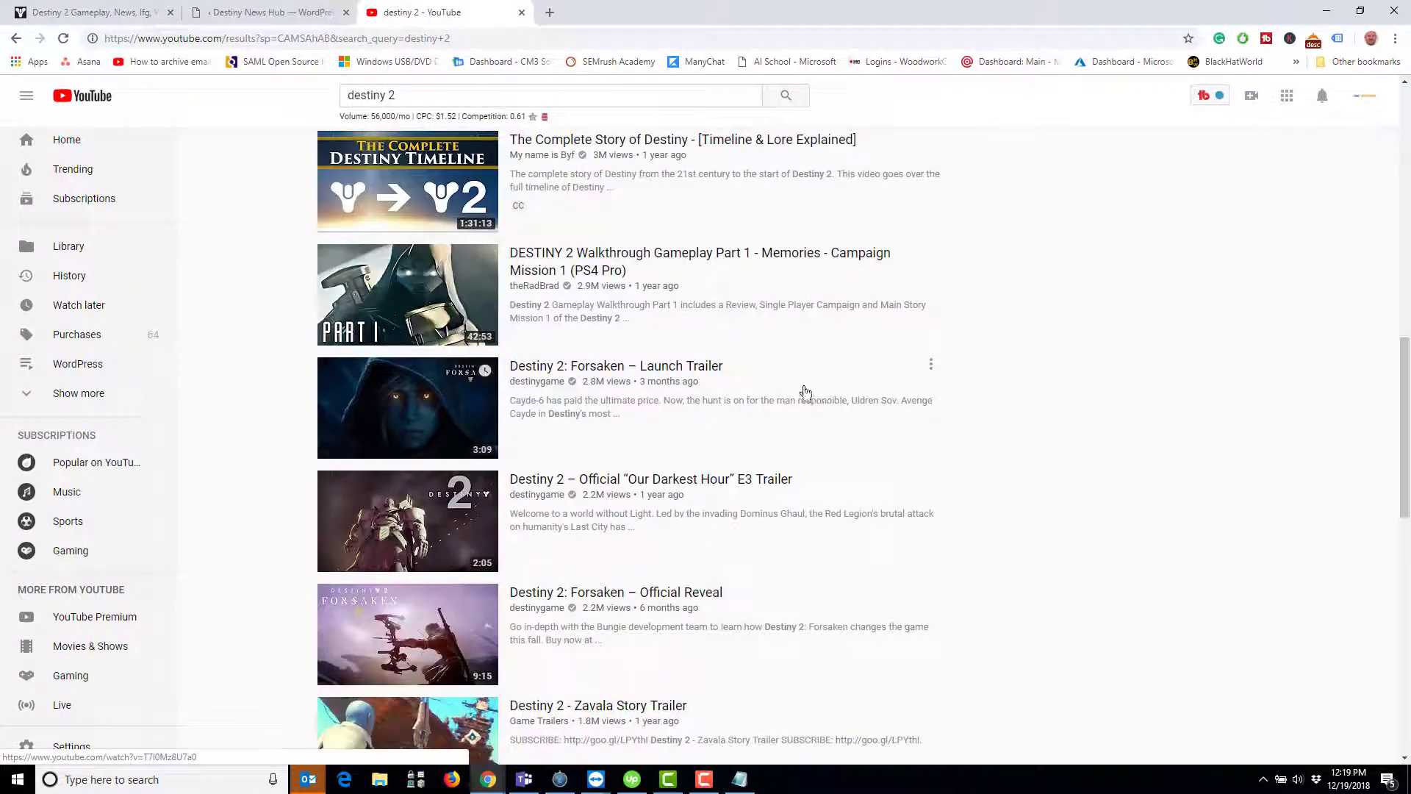
Step: Append the Forsaken Launch Trailer's ID Qy1KWyDDM2U after 0-VAnh7r-_8 in Notepad
right_click(706, 369)
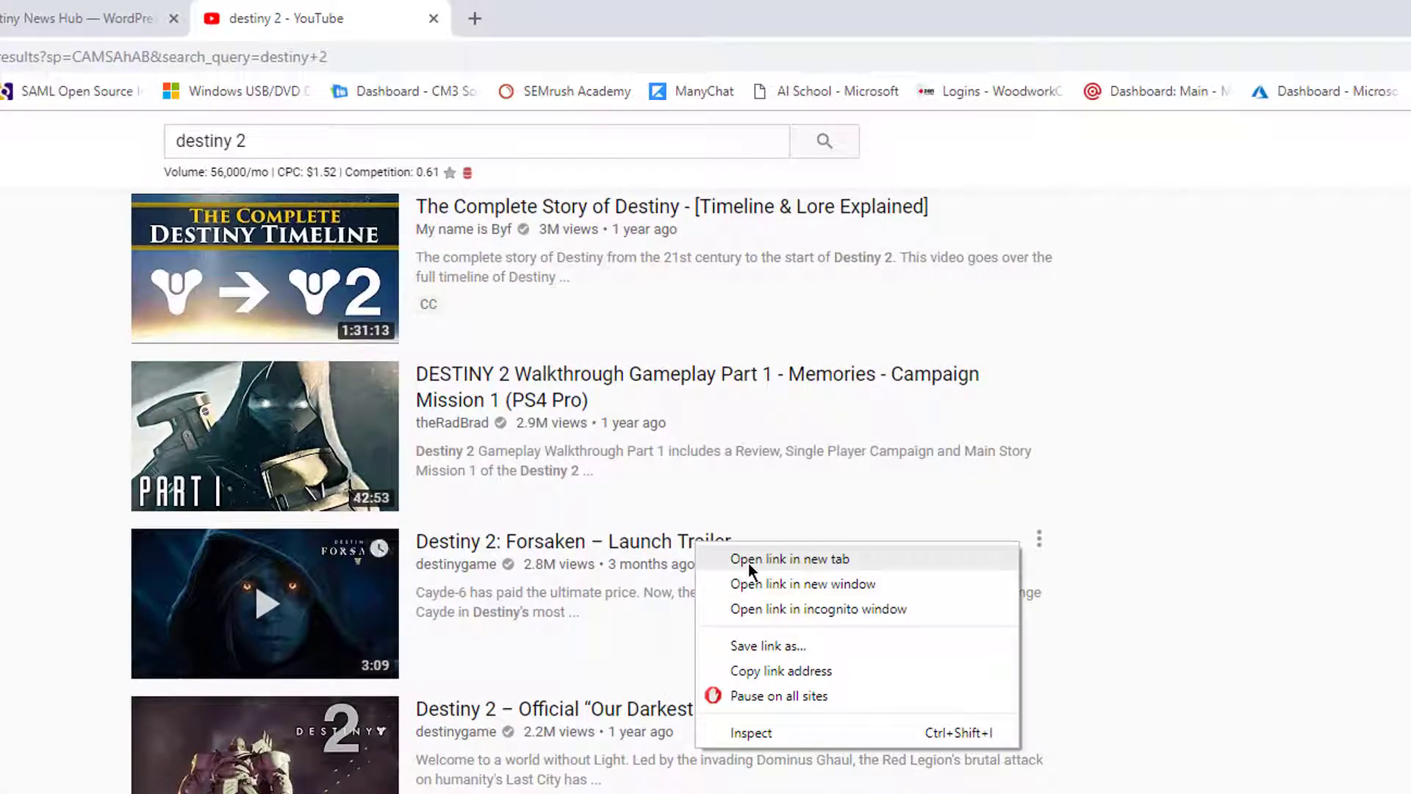
left_click(748, 560)
left_click(581, 19)
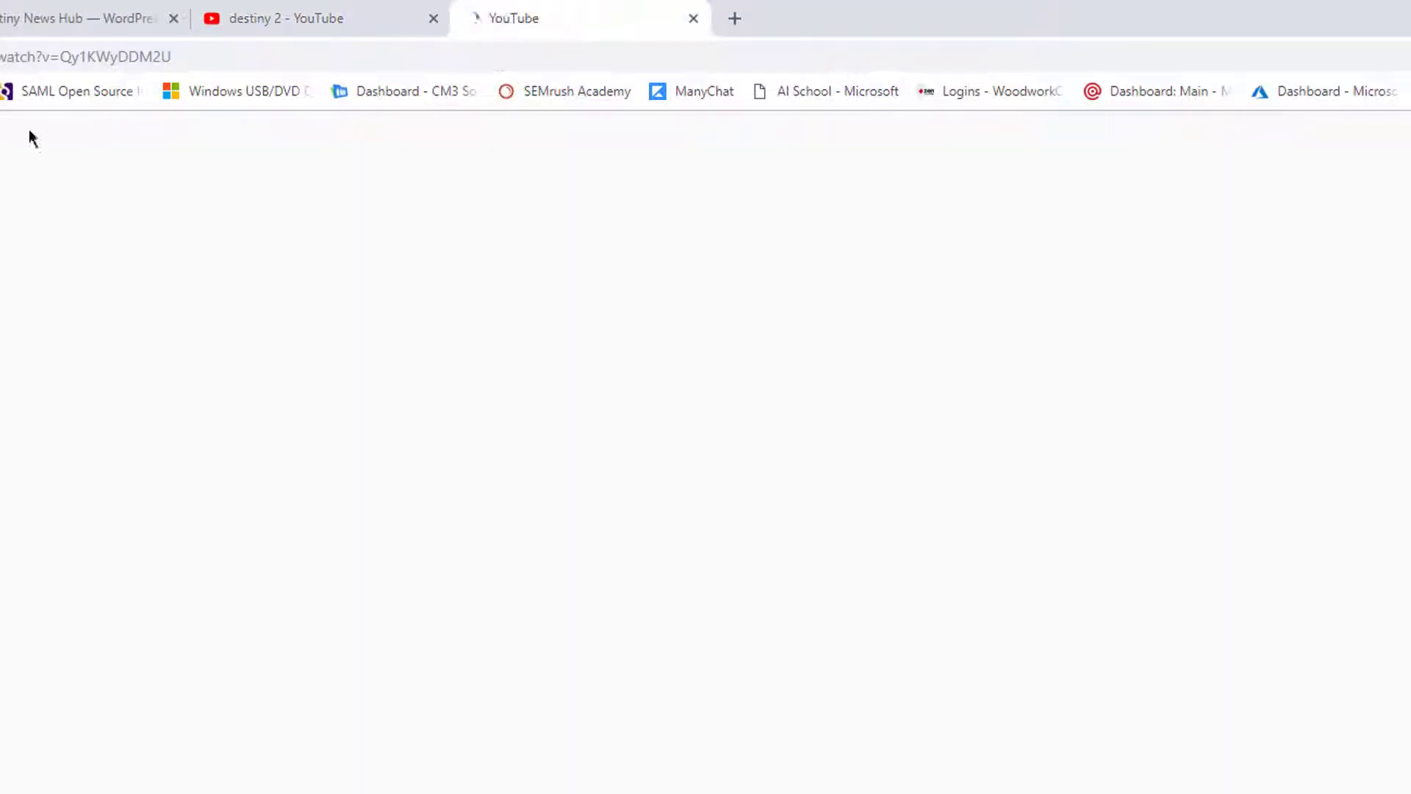
double_click(121, 56)
key("ctrl+c")
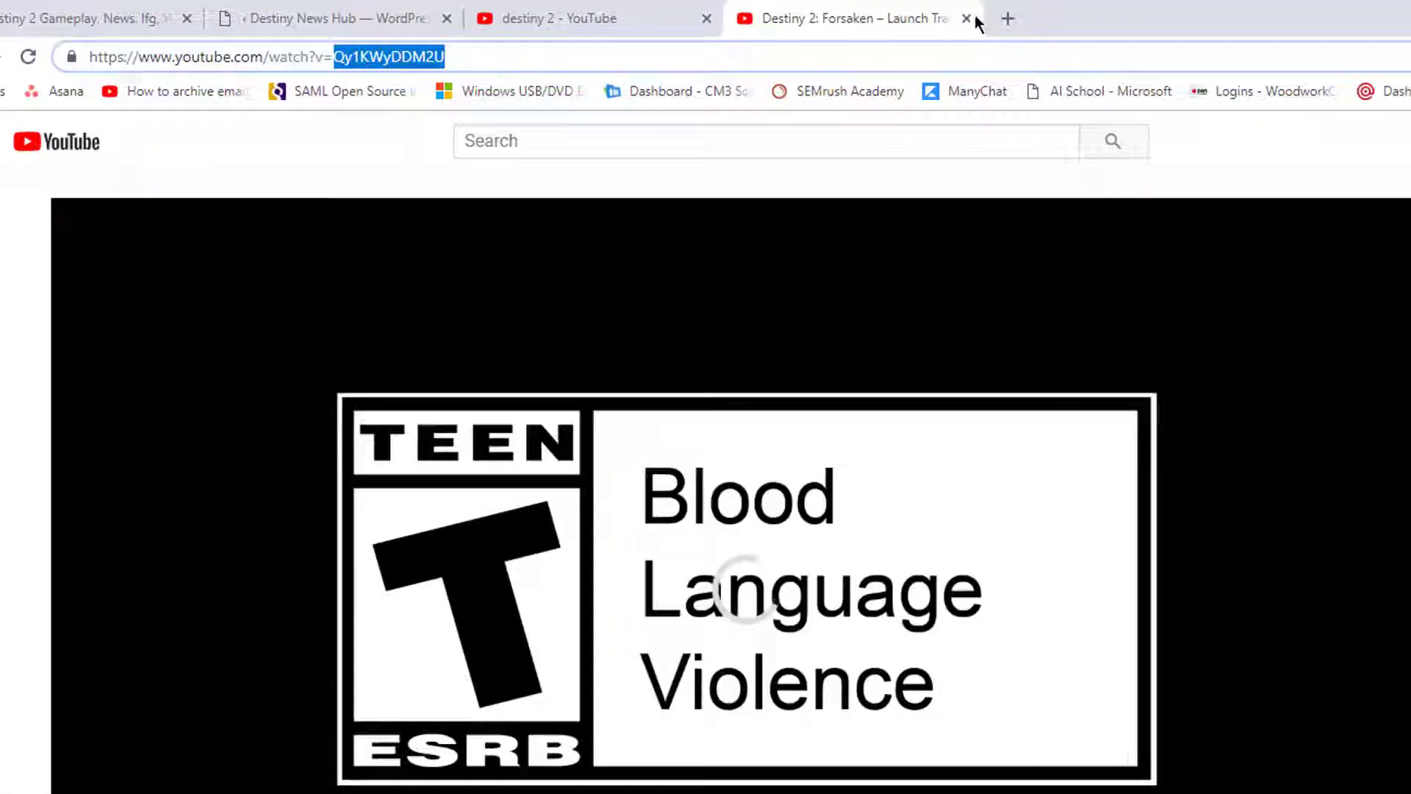
left_click(966, 18)
key("alt+Tab")
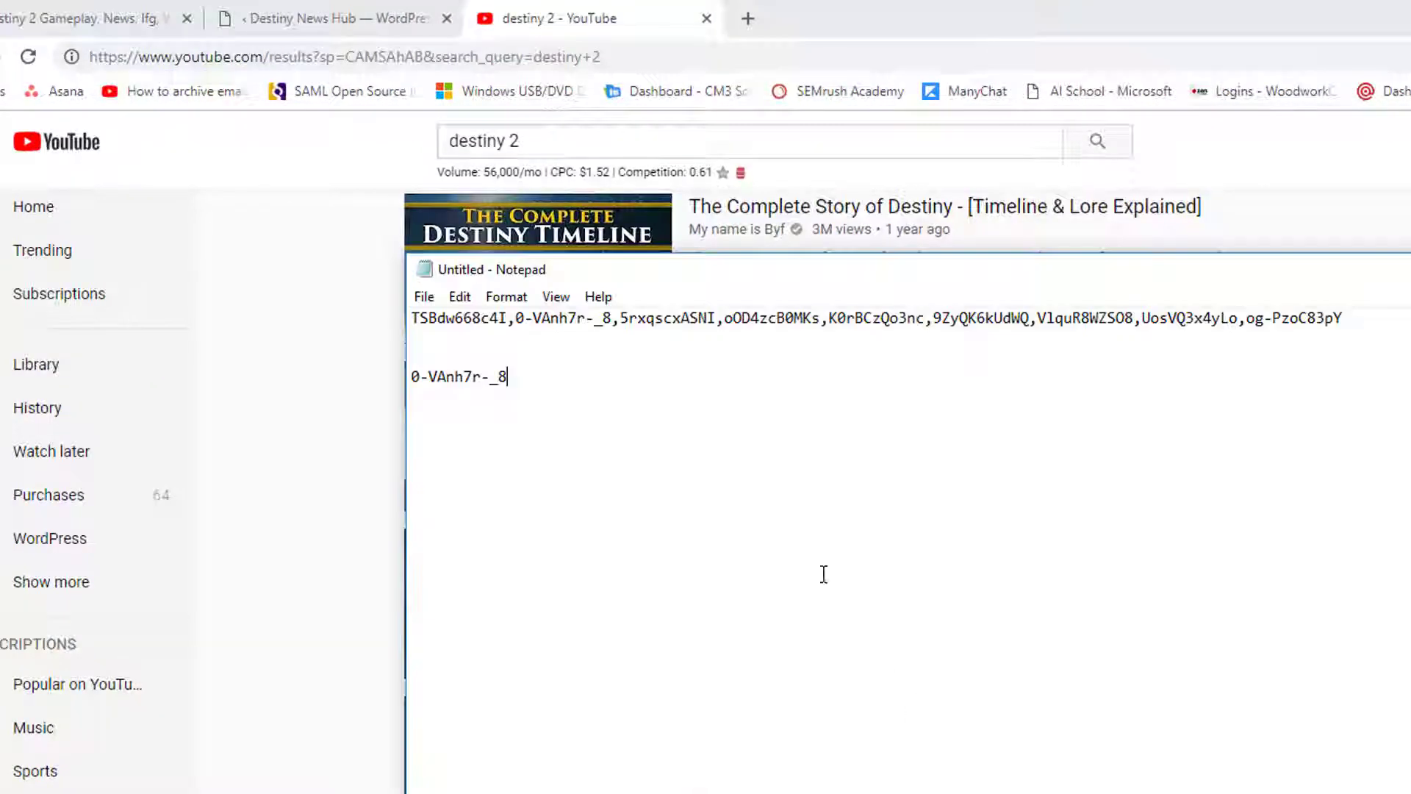
type(",")
key("ctrl+v")
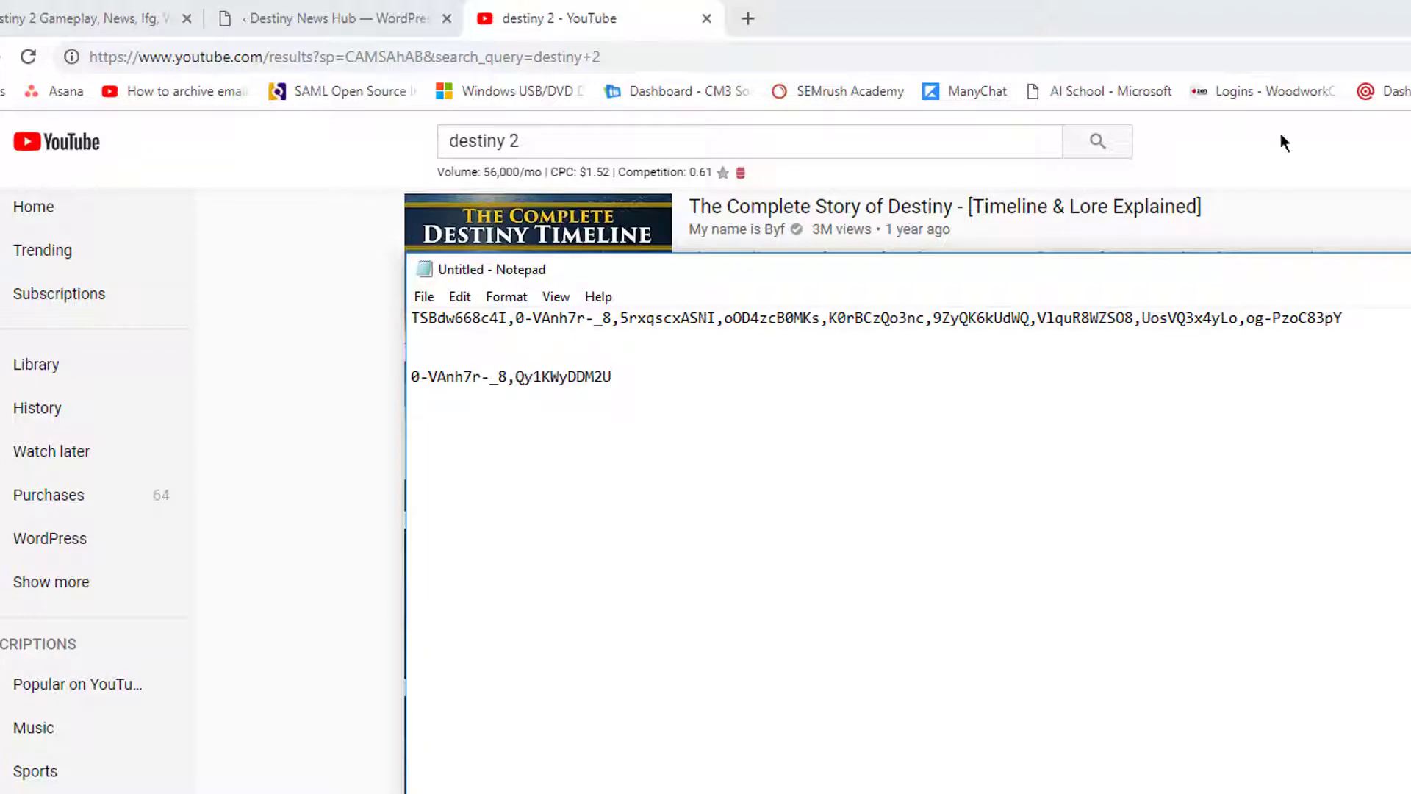
left_click(504, 13)
scroll(416, 537, "down", 10)
scroll(416, 537, "up", 10)
Step: Filter results to this month and open the DLC, Anarchy and Exotic Quest videos in tabs
left_click(445, 221)
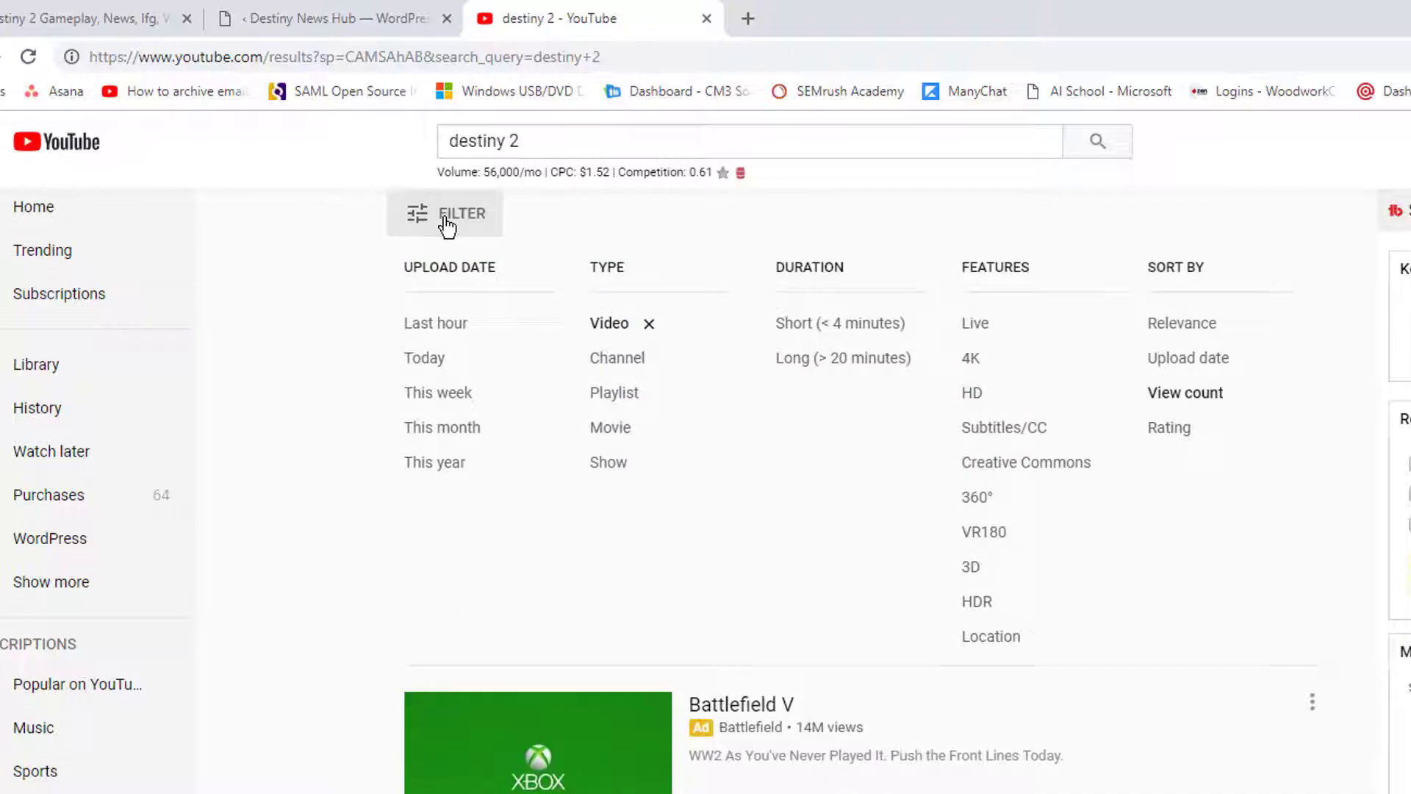
left_click(423, 433)
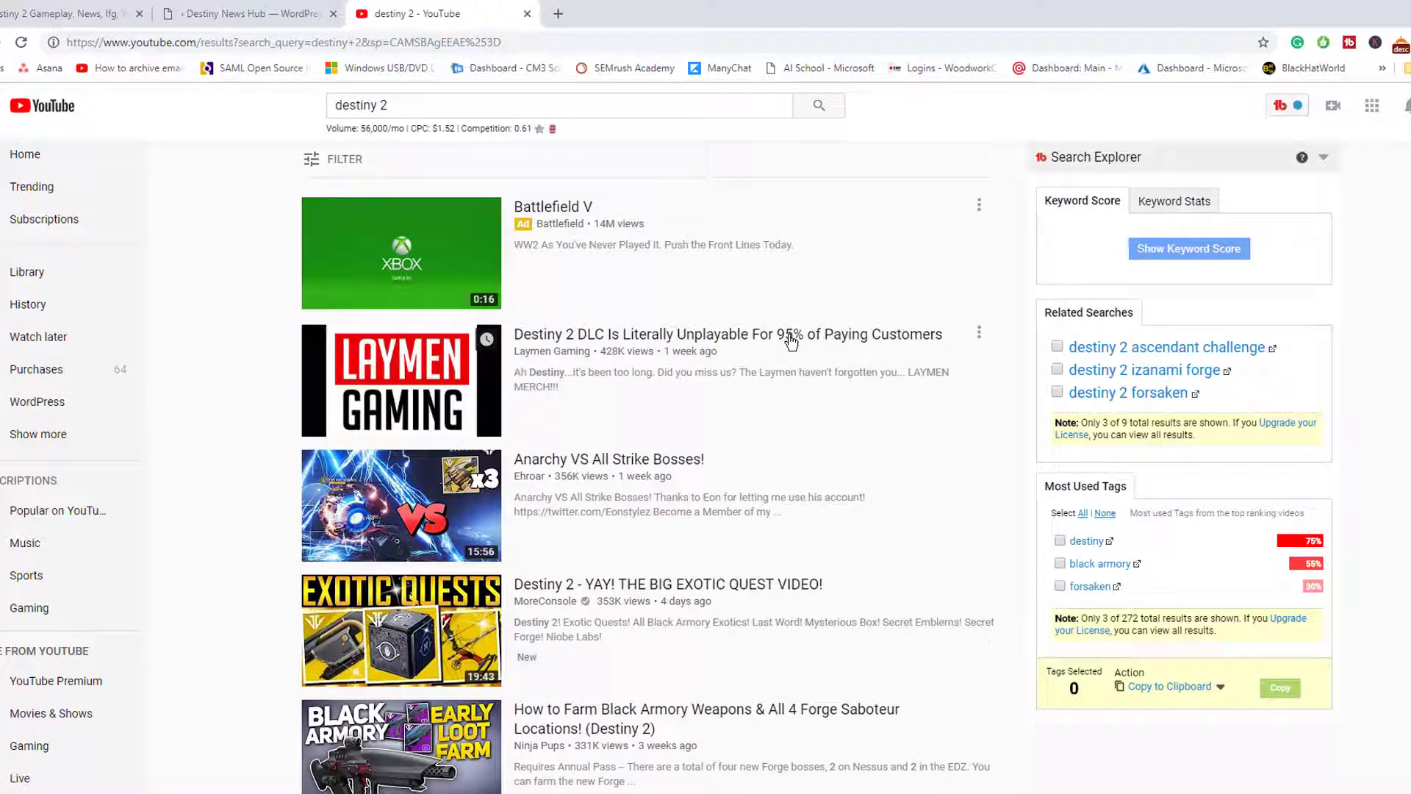
right_click(791, 340)
left_click(816, 343)
right_click(691, 464)
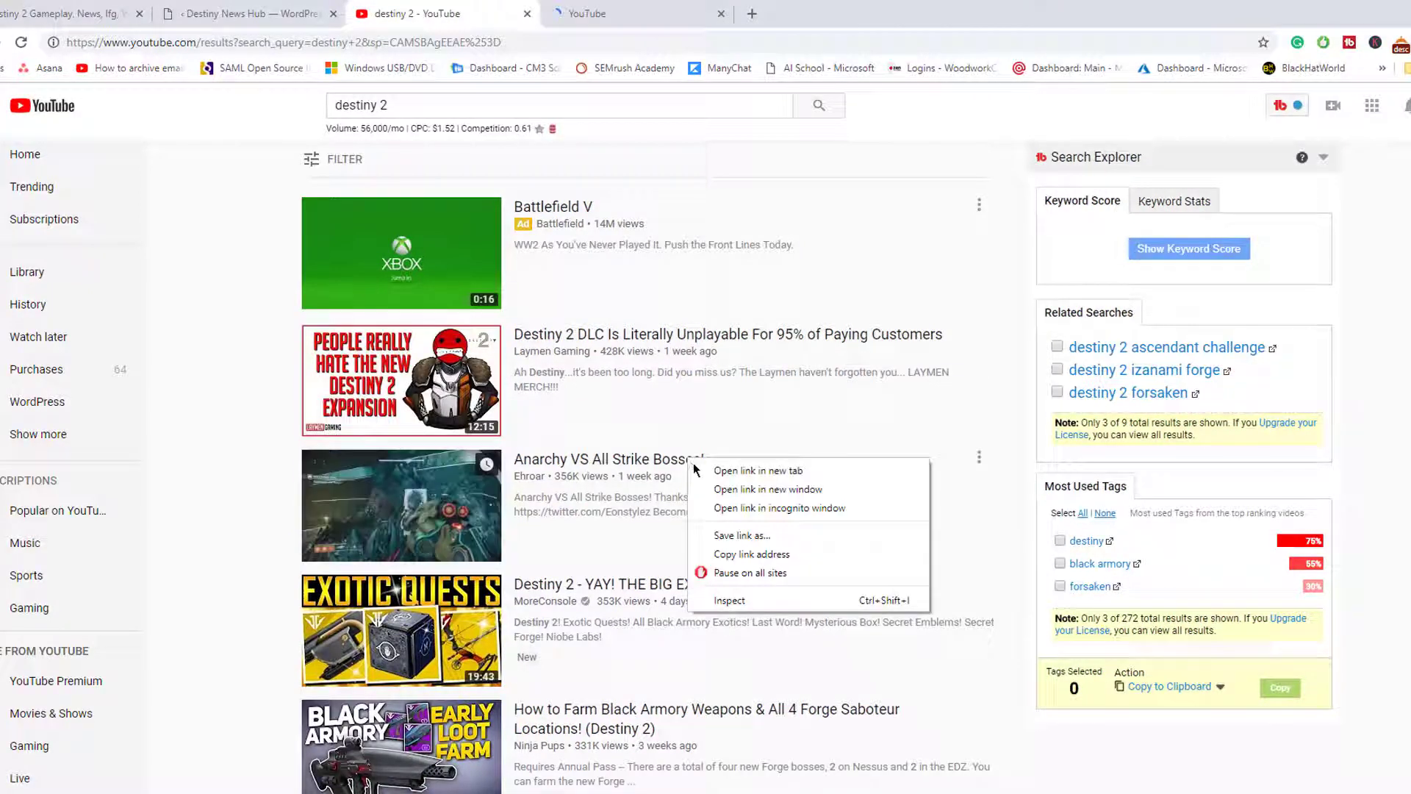
left_click(724, 471)
right_click(690, 586)
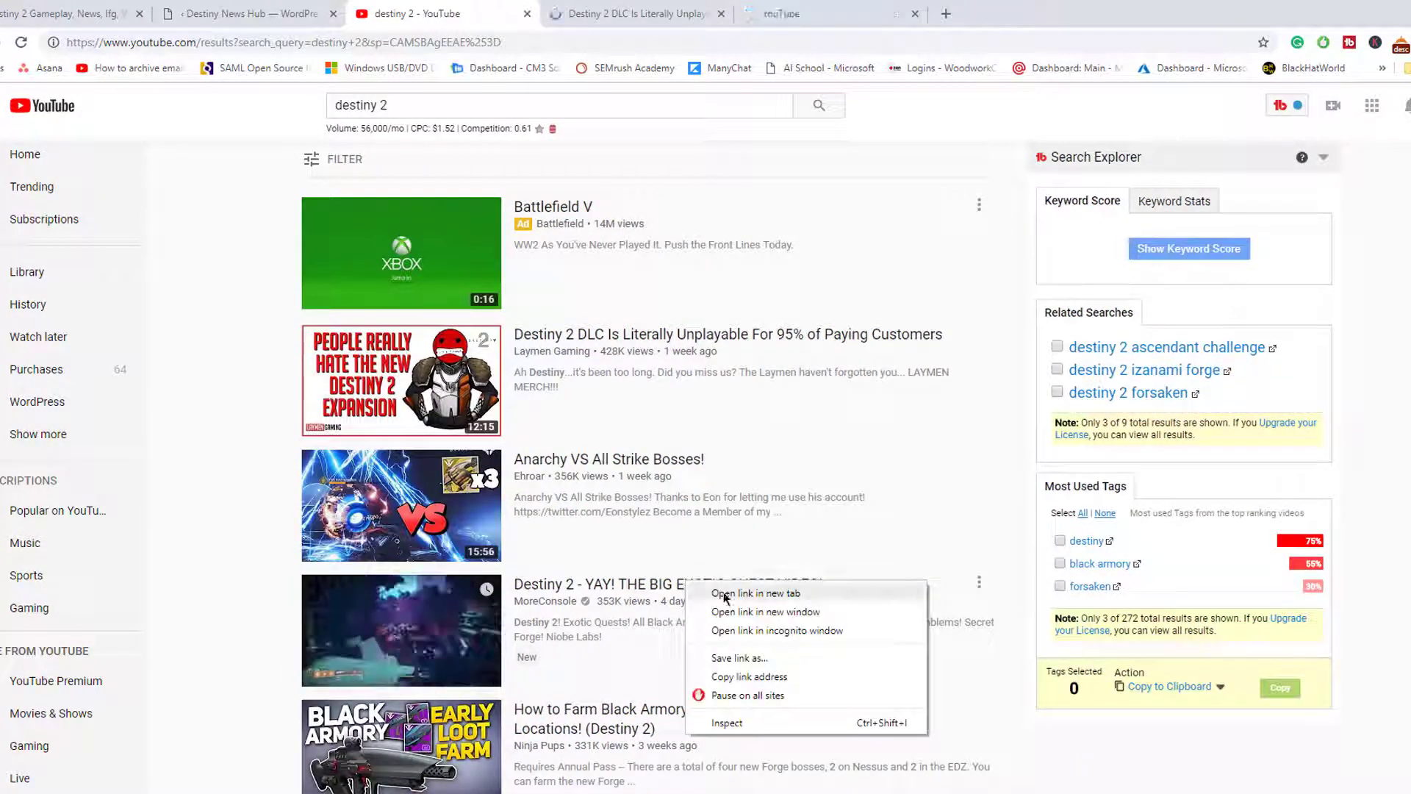
left_click(724, 594)
Step: Open the How to Farm, Last Wish, puzzle, Bungie ViDoc and Annual Pass videos; close the results tab
scroll(718, 589, "down", 3)
right_click(696, 467)
left_click(726, 478)
right_click(673, 588)
left_click(710, 600)
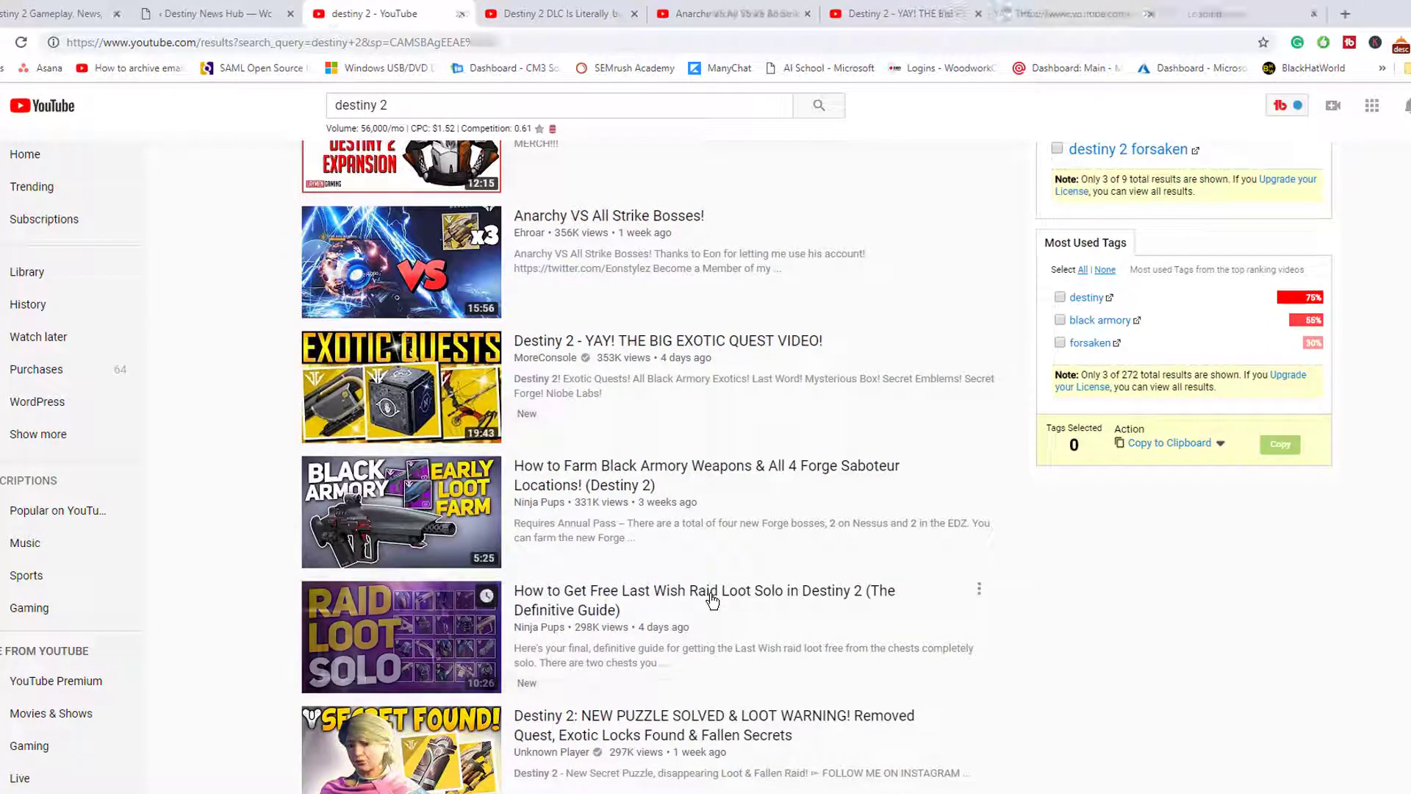
scroll(712, 600, "down", 3)
right_click(701, 492)
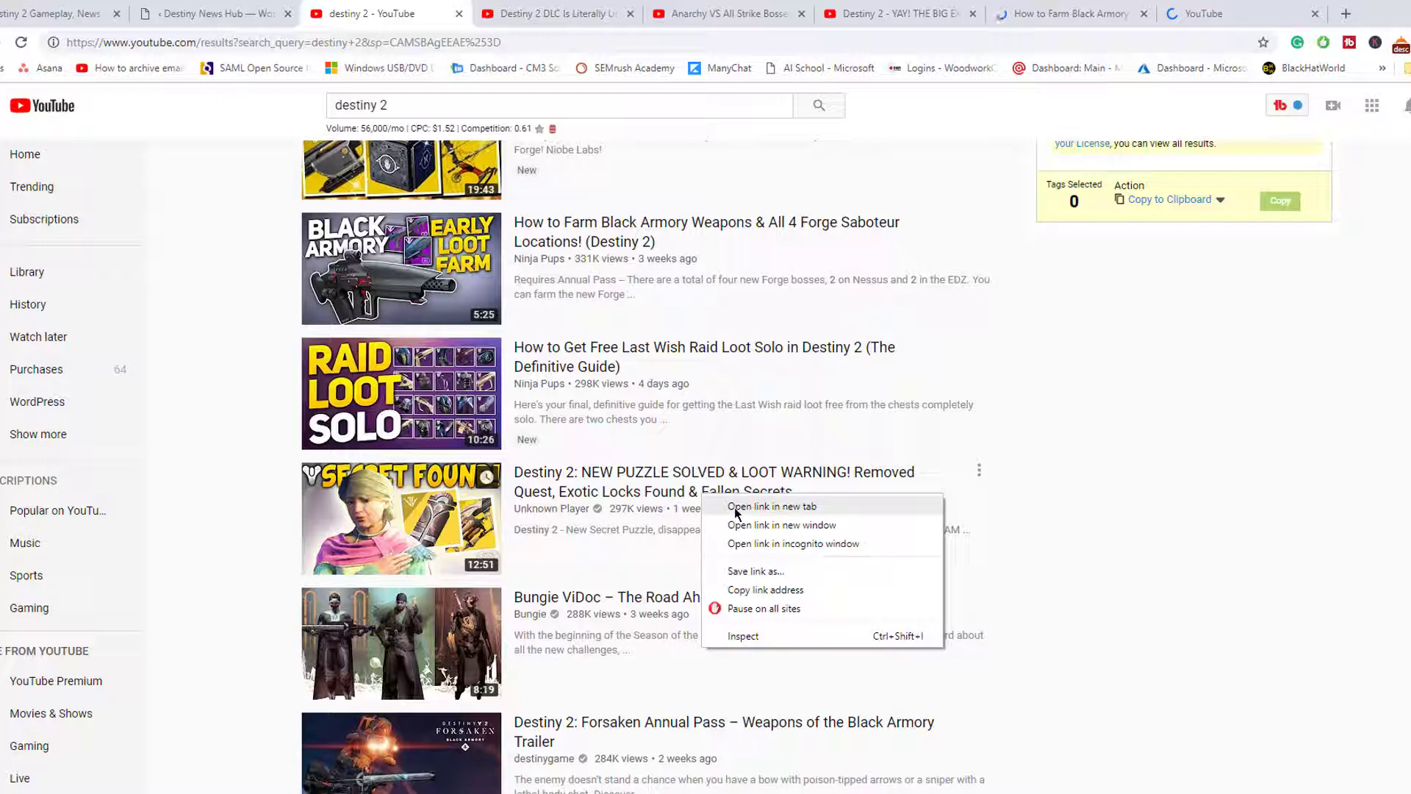
left_click(735, 506)
right_click(704, 594)
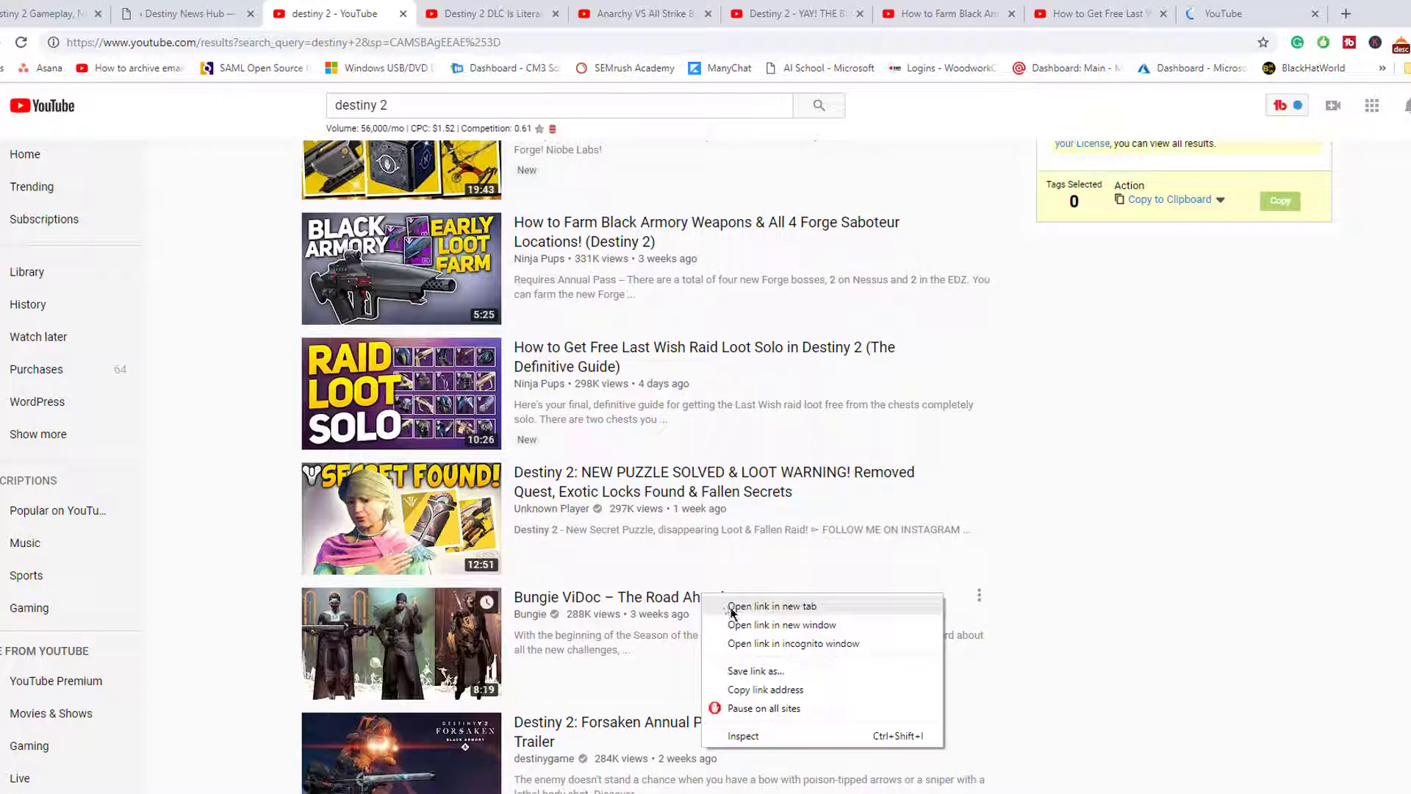
left_click(731, 607)
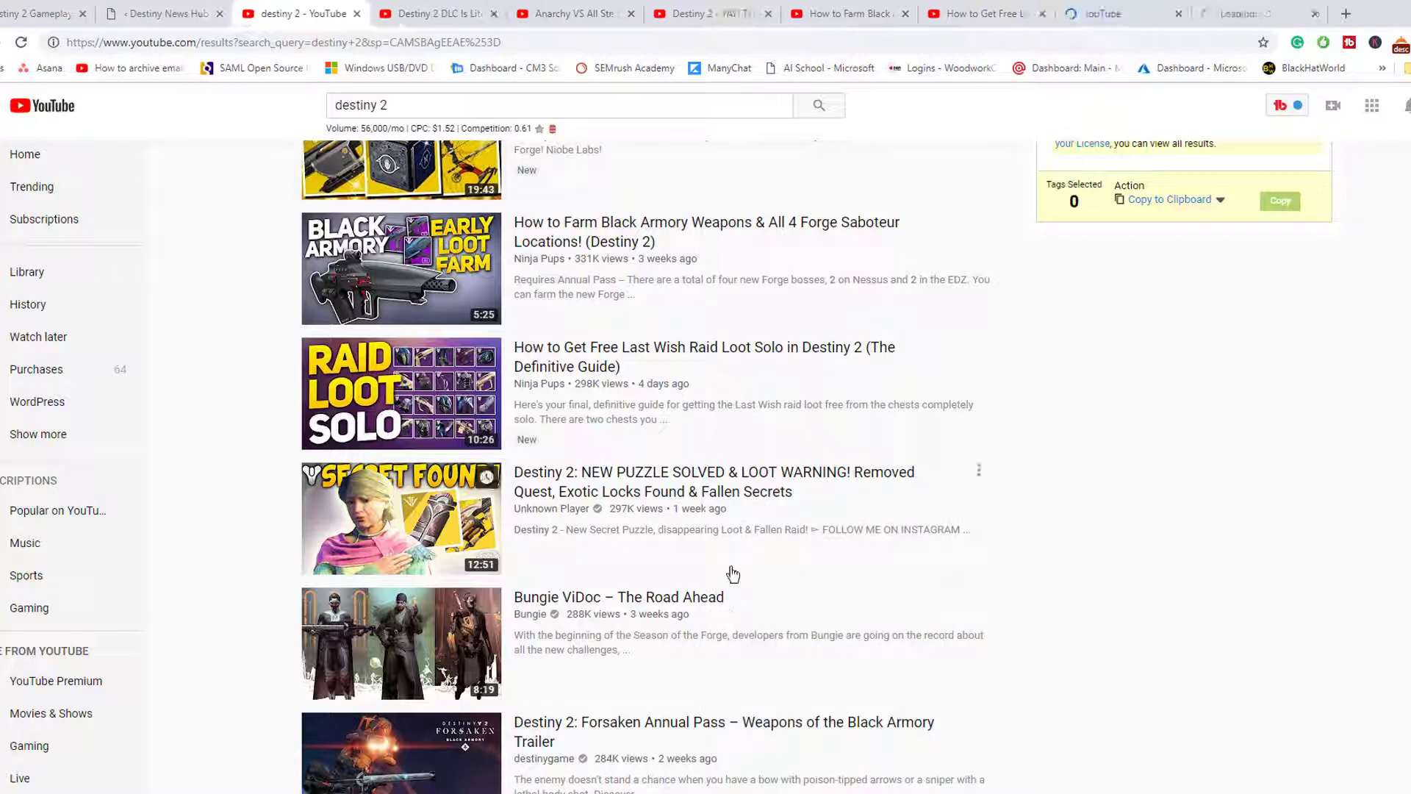
right_click(717, 730)
left_click(772, 581)
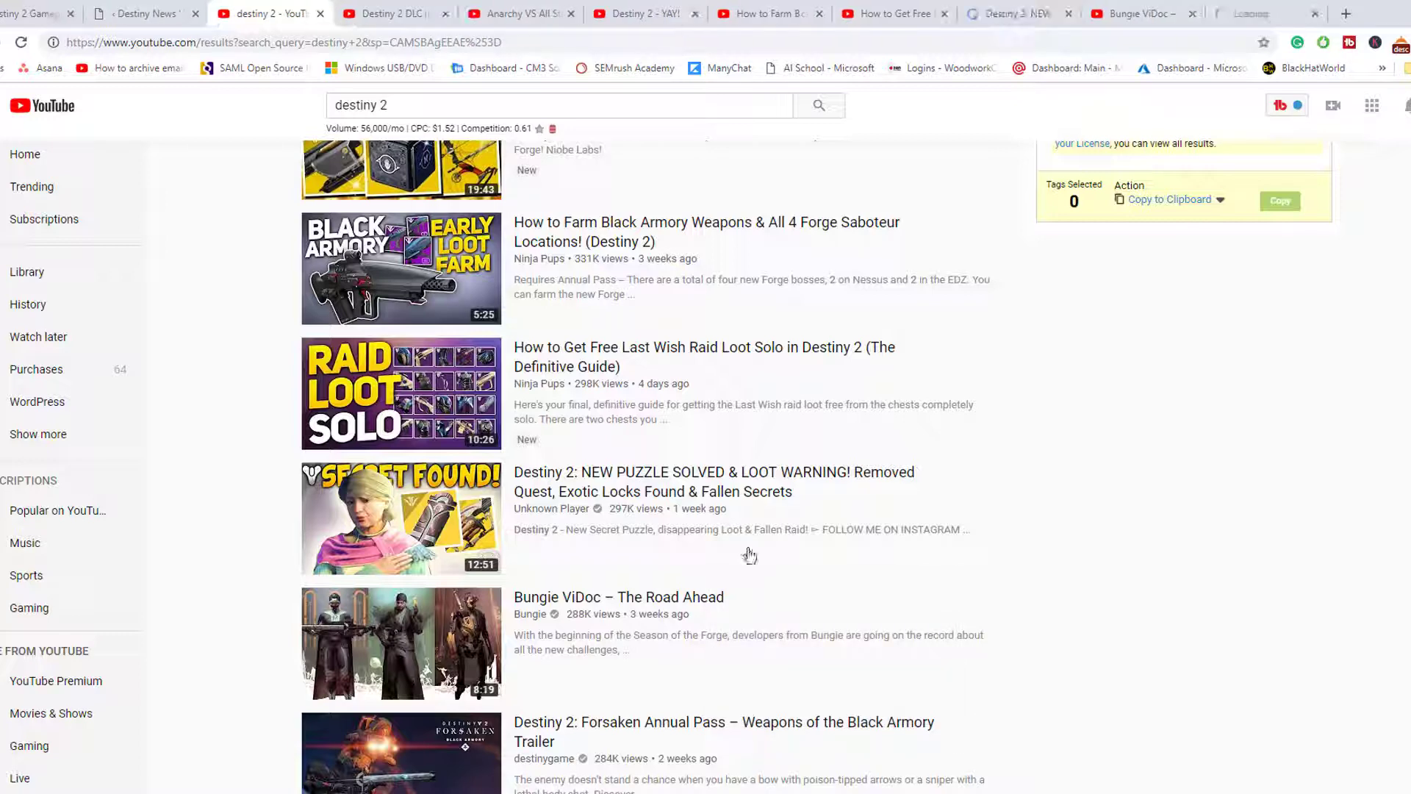
left_click(320, 14)
left_click_drag(312, 42, 272, 35)
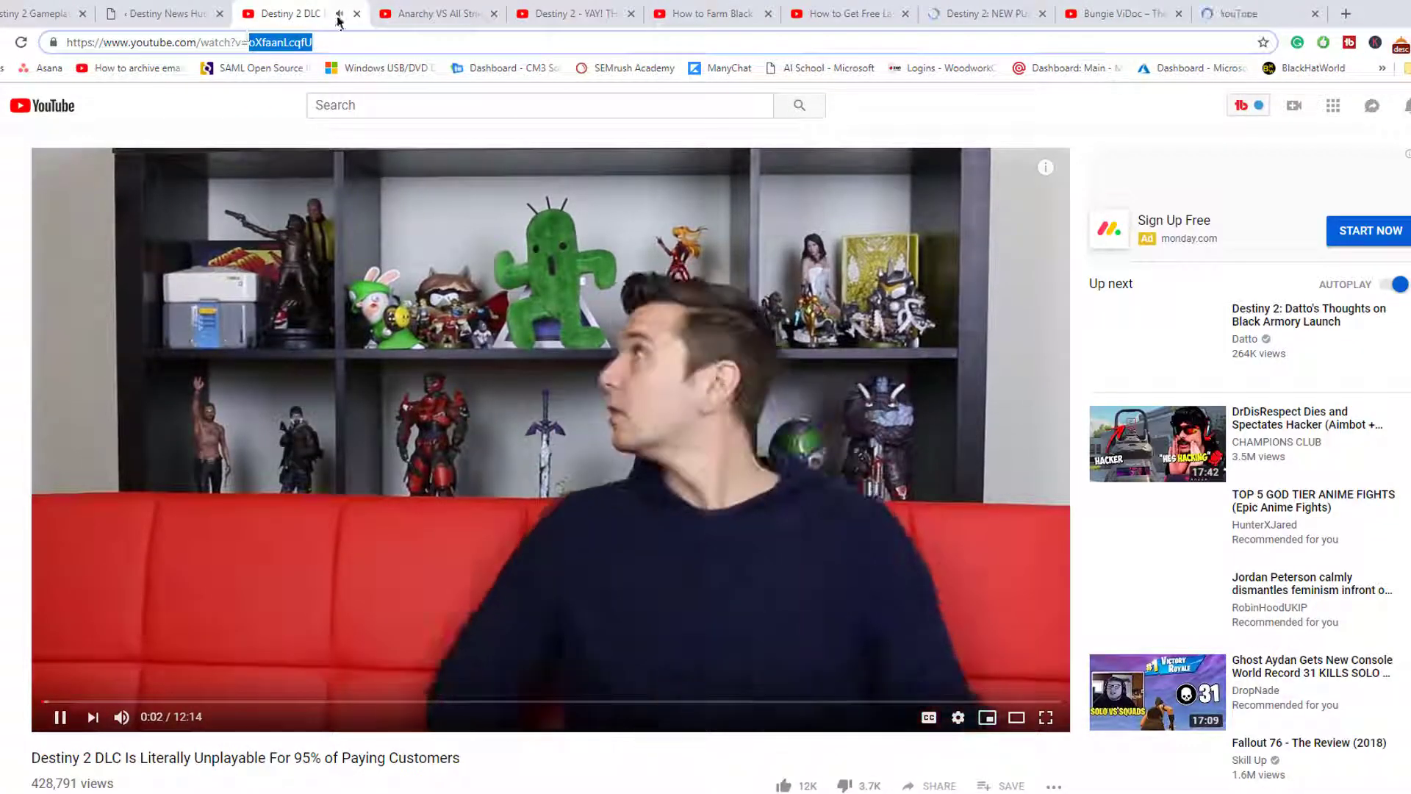
Step: Append the Anarchy video's ID gkvwtWYH36k to the Notepad list and close its tab
key("ctrl+w")
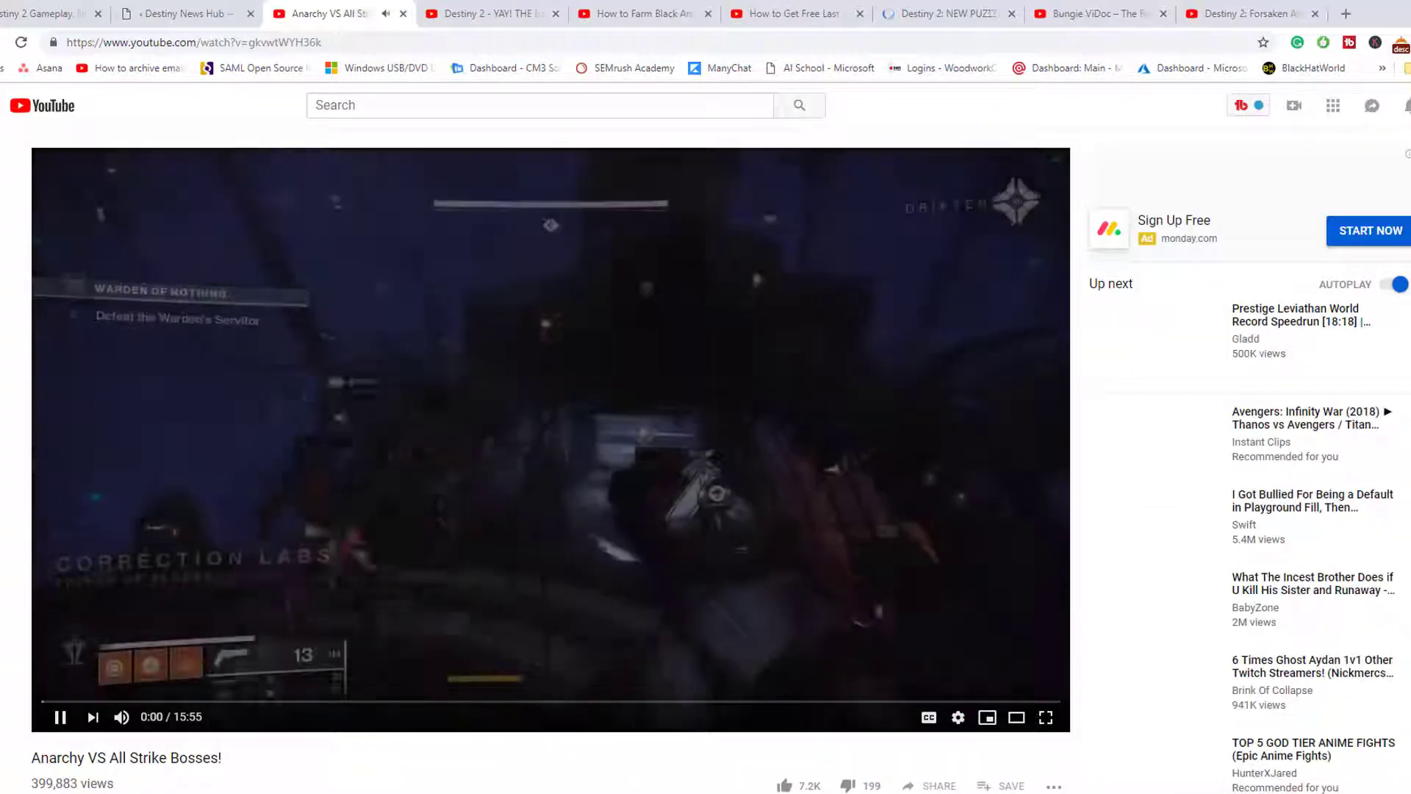
key("alt+Tab")
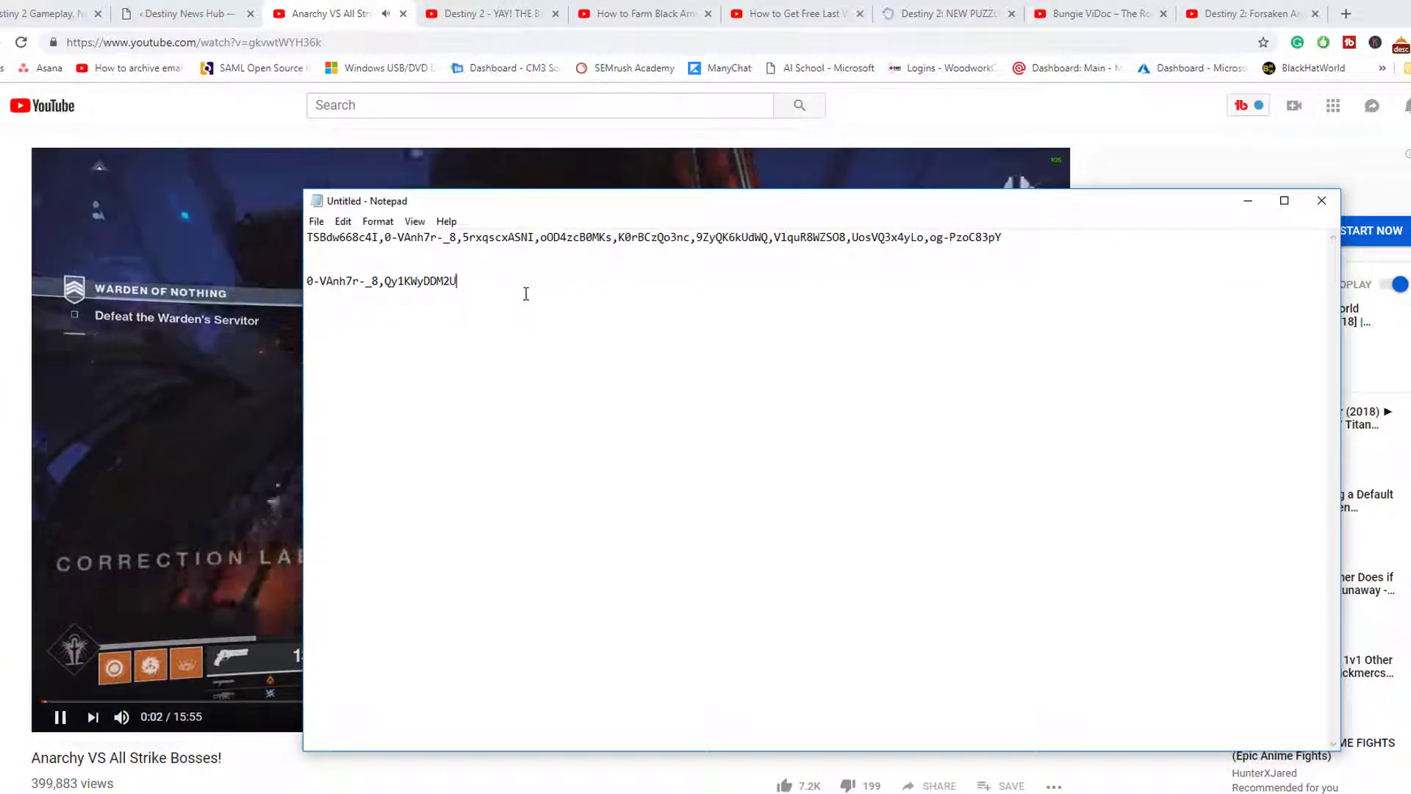
left_click(376, 8)
left_click_drag(322, 42, 253, 33)
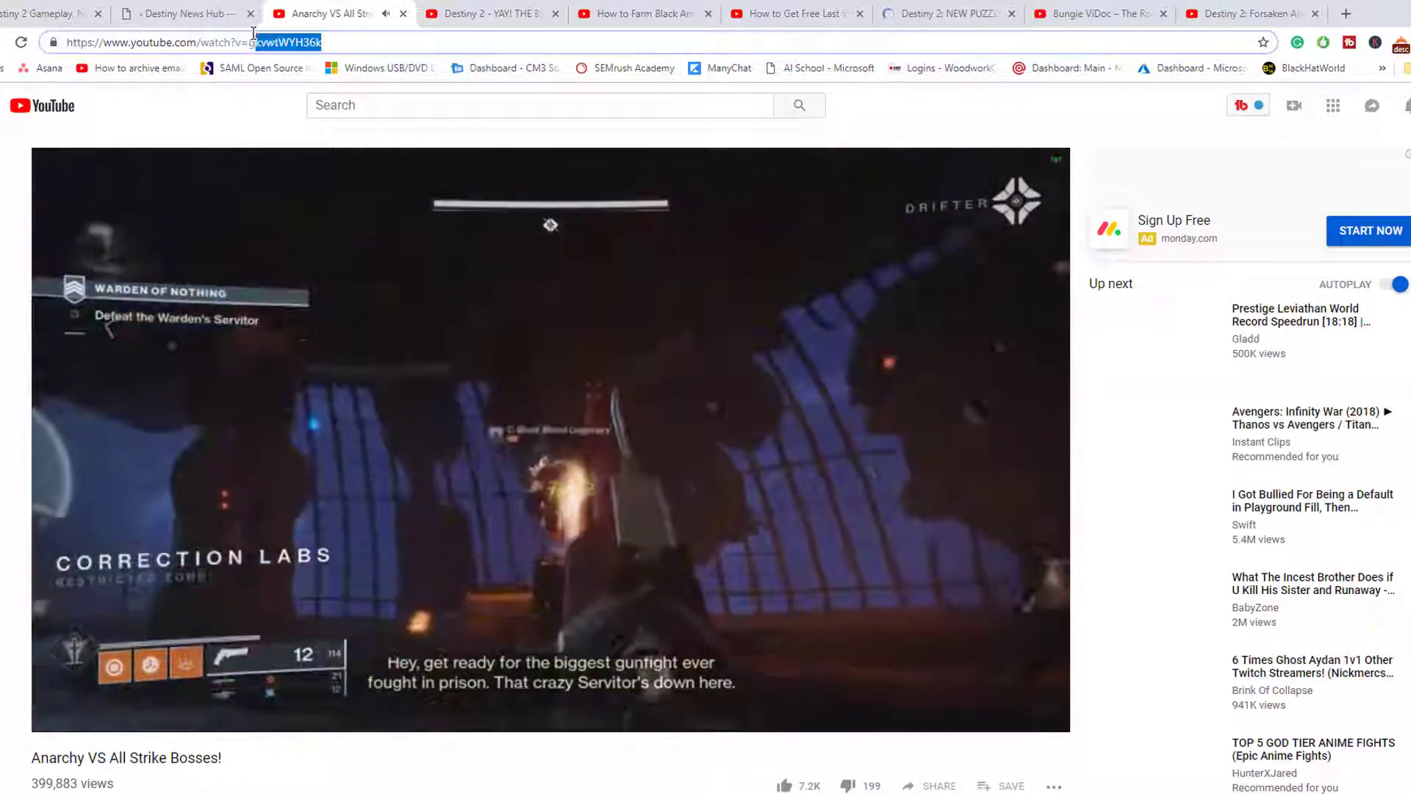
key("ctrl+w")
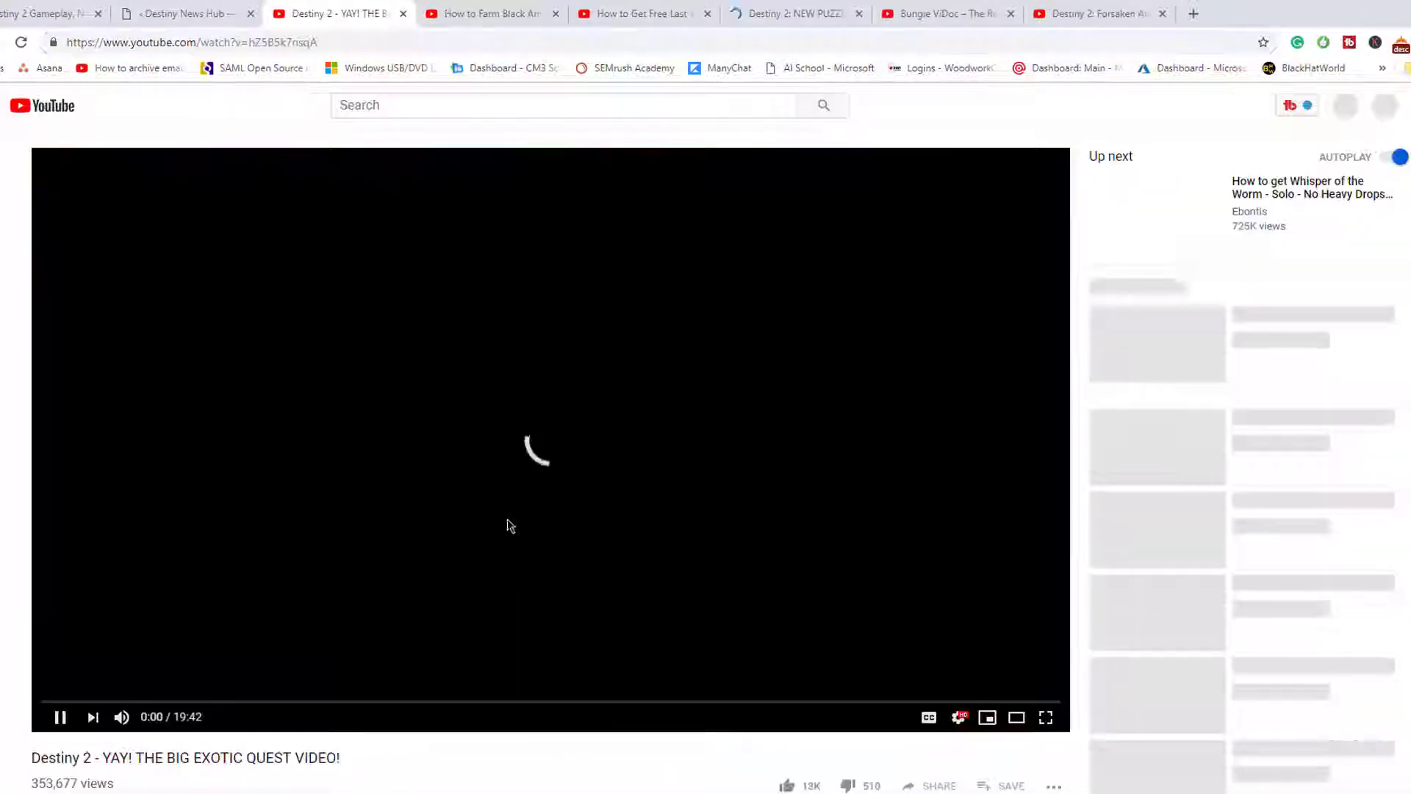
key("alt+Tab")
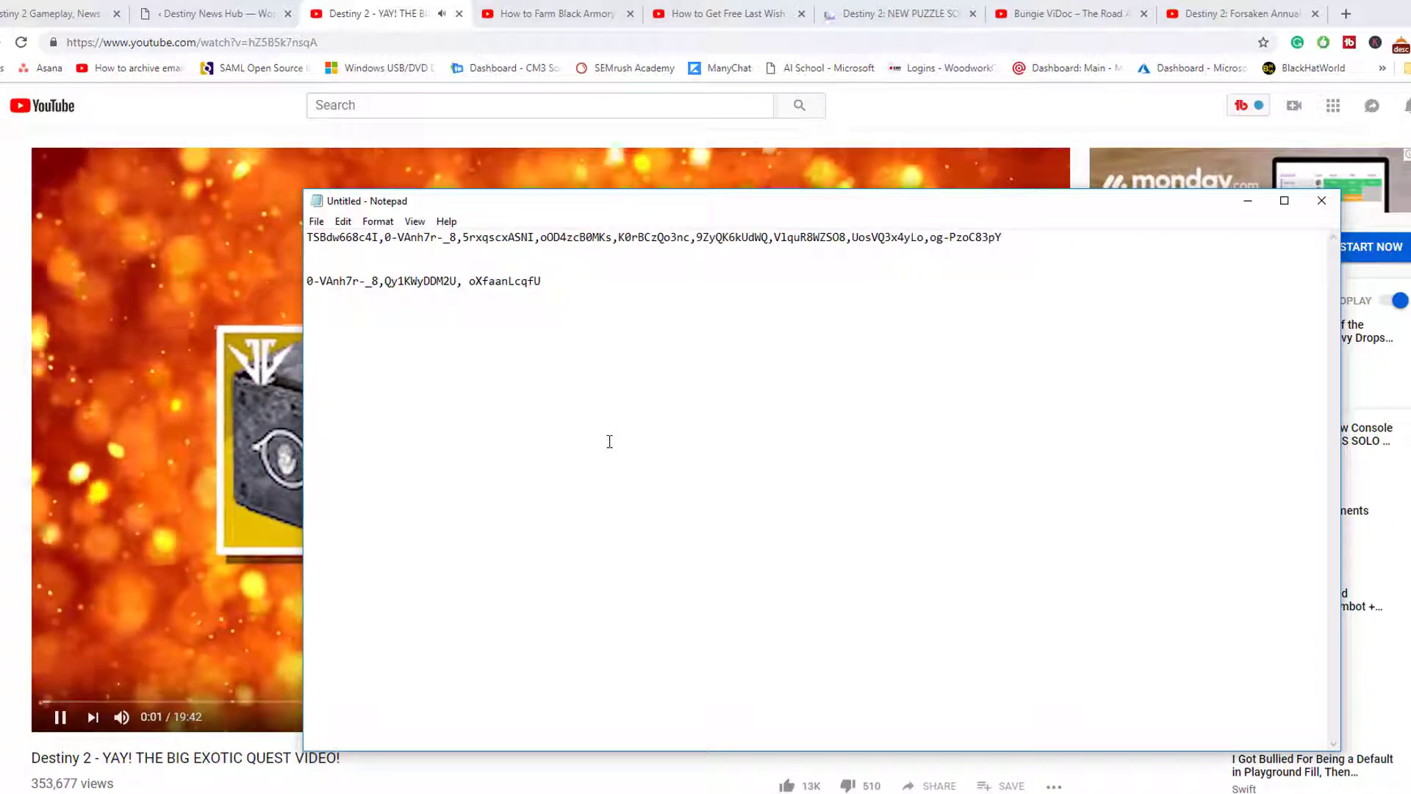
type(",")
type("gkvwtWYH36k")
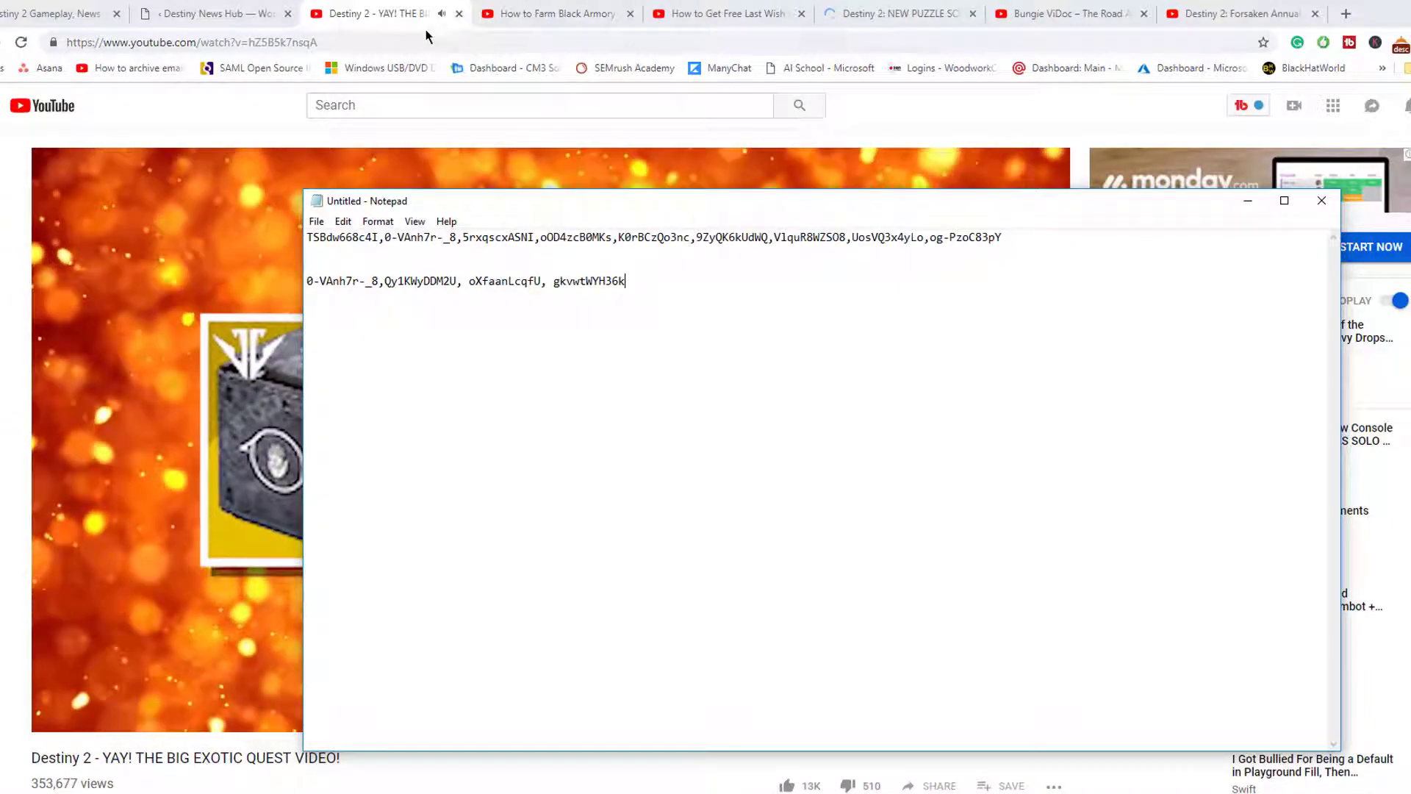
Step: Add the Exotic Quest ID hZ5B5k7nsqA and How to Farm ID Pb_0JHQXIBM to the list
double_click(283, 42)
key("ctrl+c")
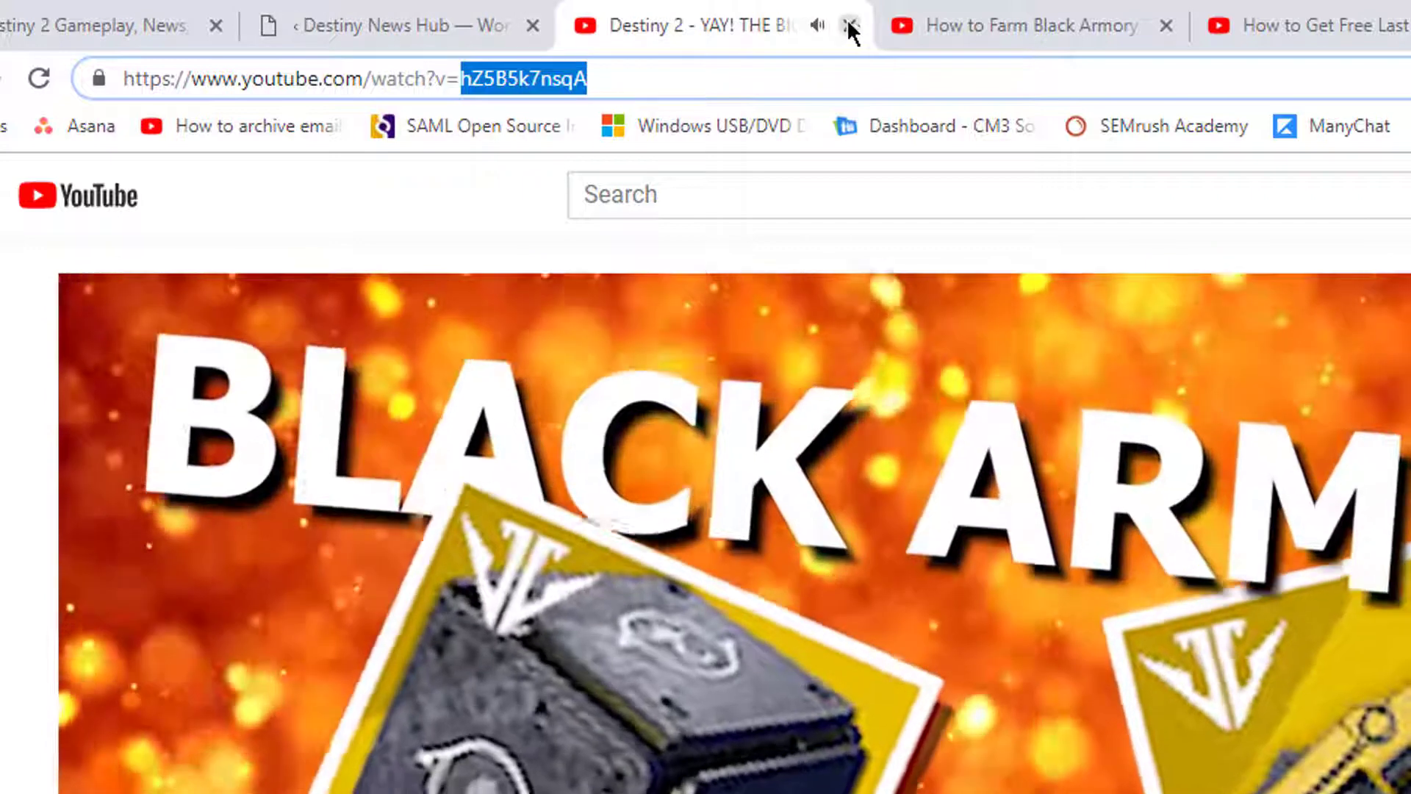
left_click(849, 27)
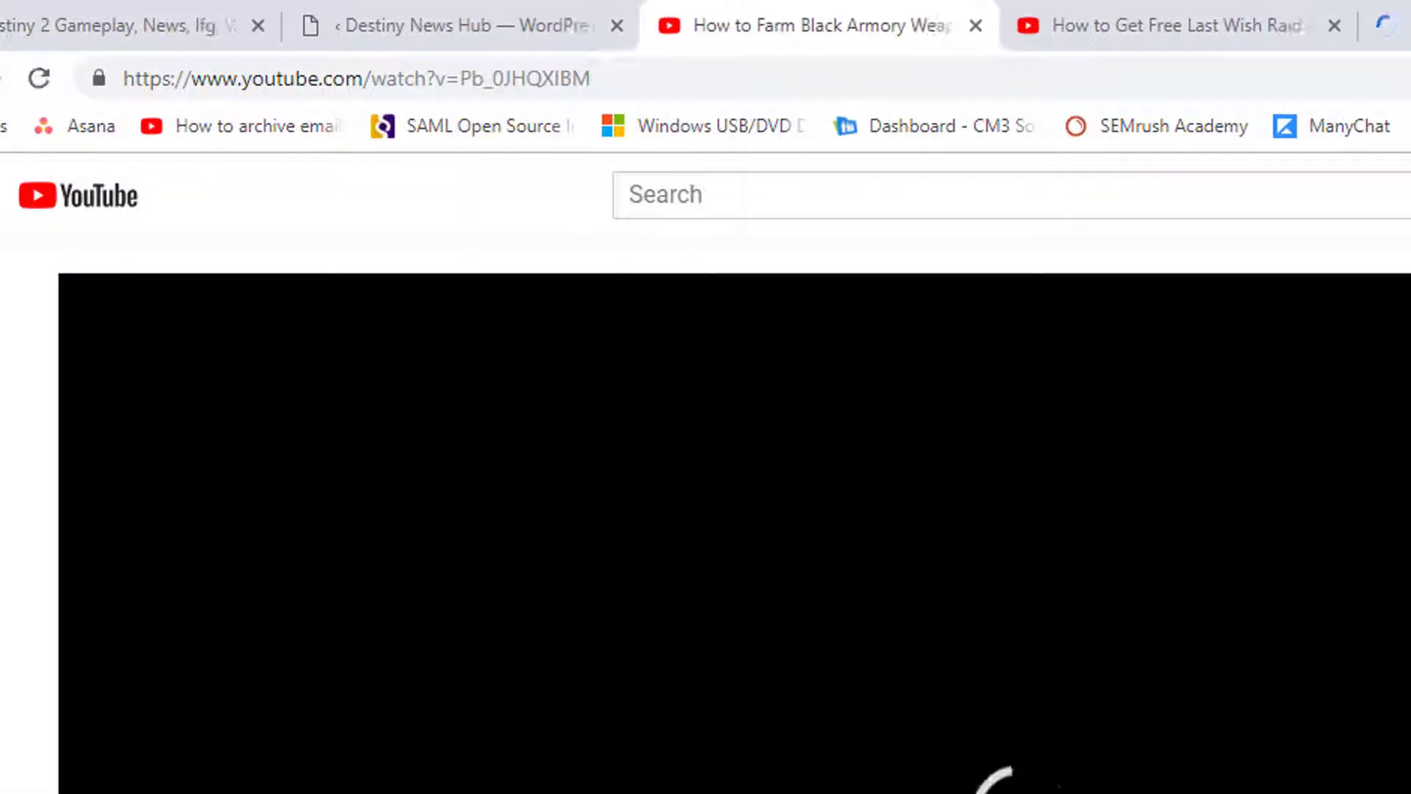
key("alt+Tab")
type(",")
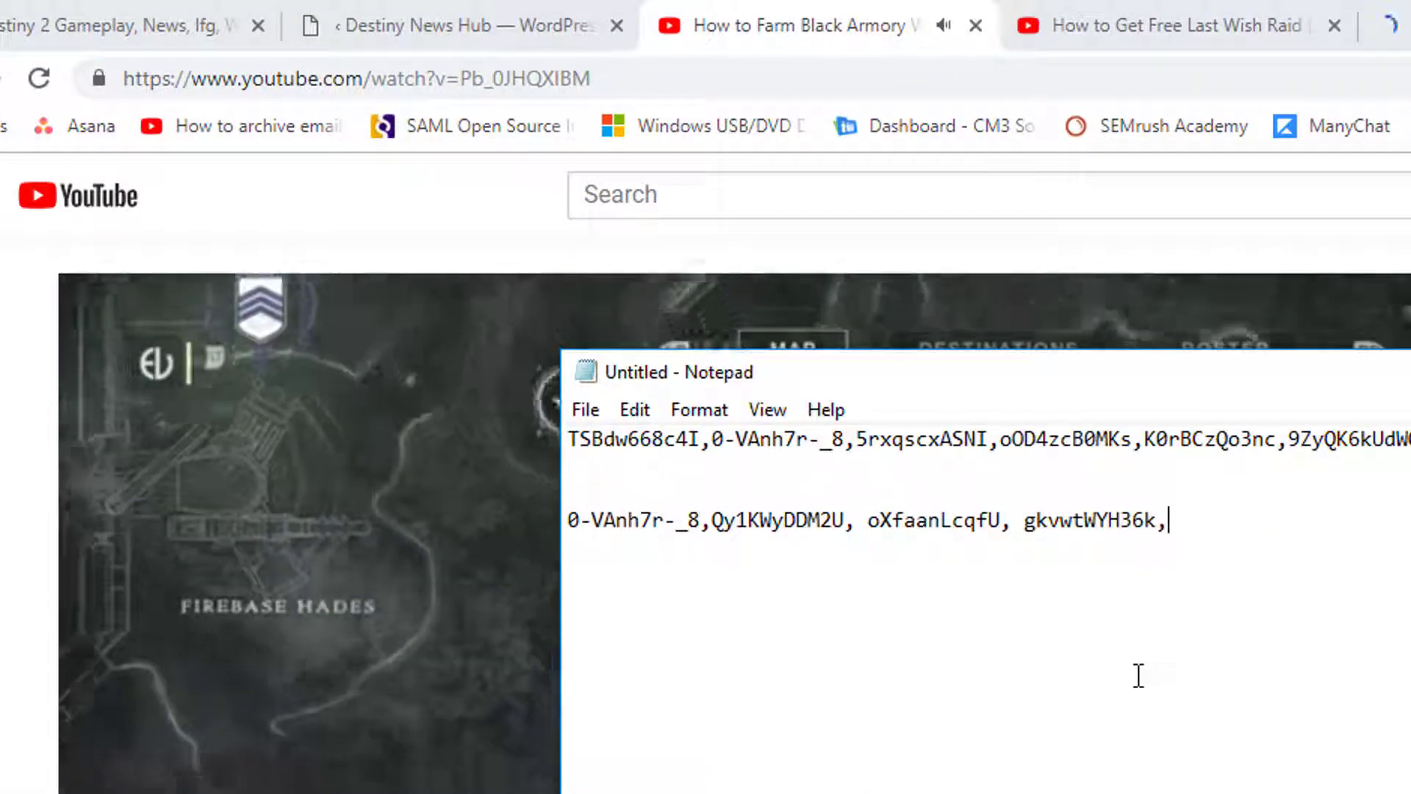
key("ctrl+v")
left_click(841, 10)
left_click_drag(602, 80, 462, 77)
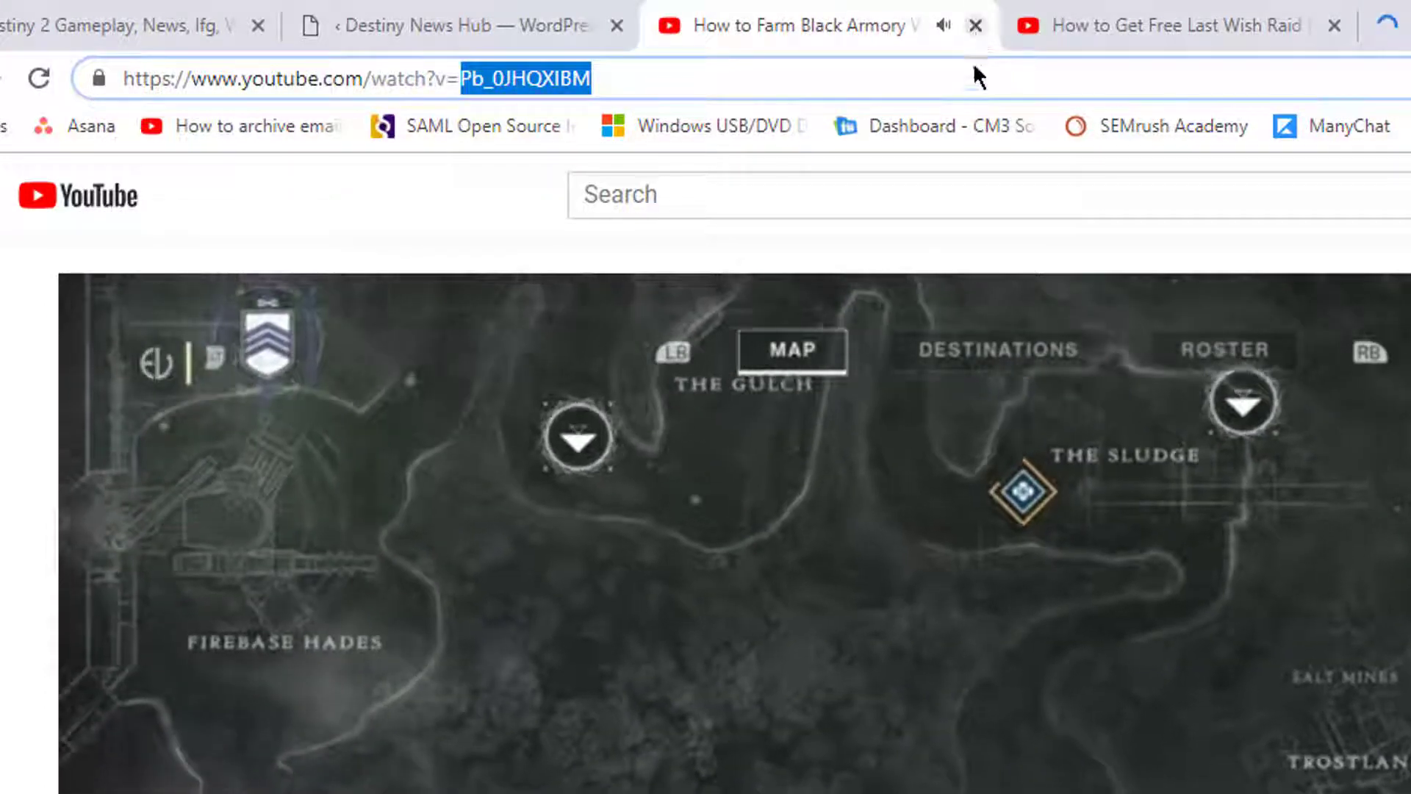
left_click(976, 27)
key("alt+Tab")
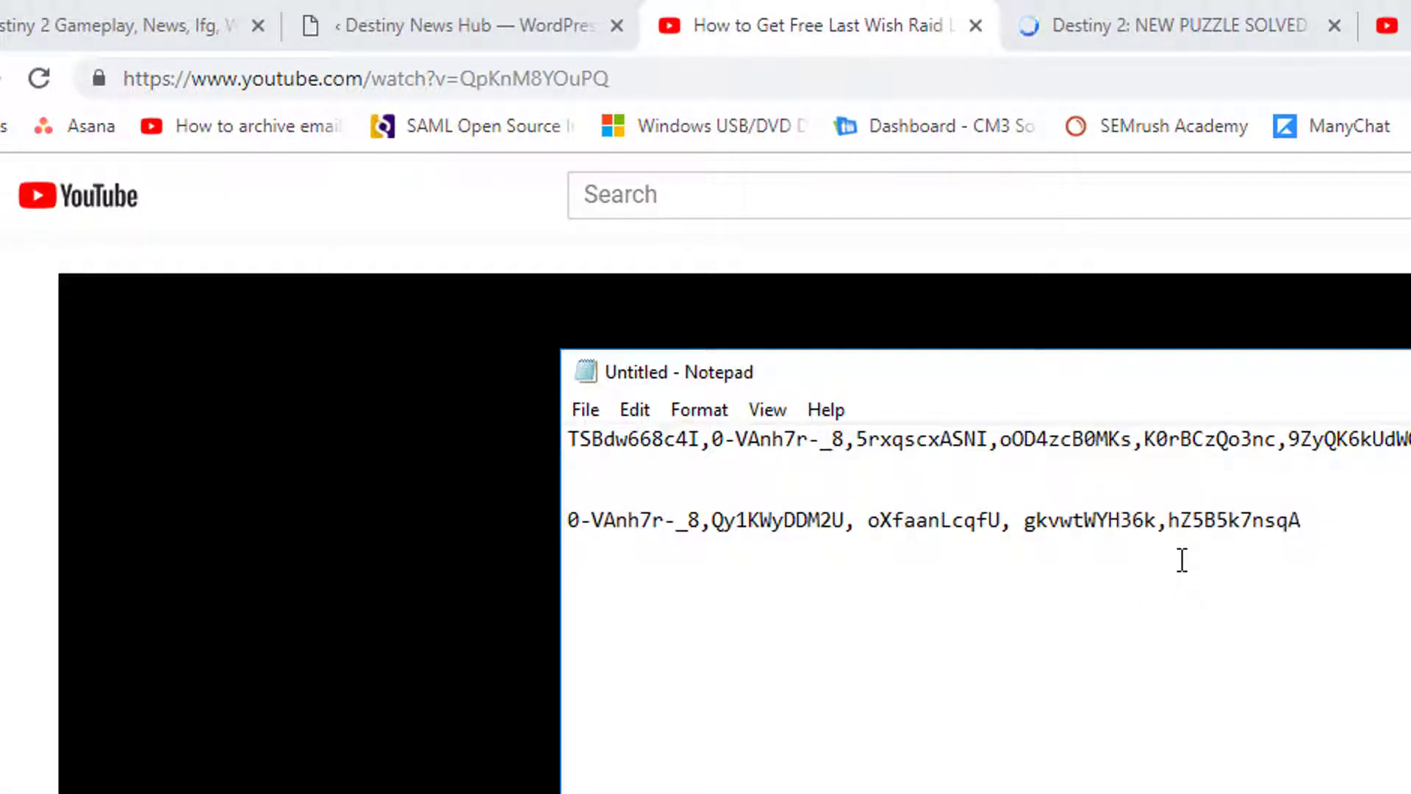
type("Pb_0JHQXIBM")
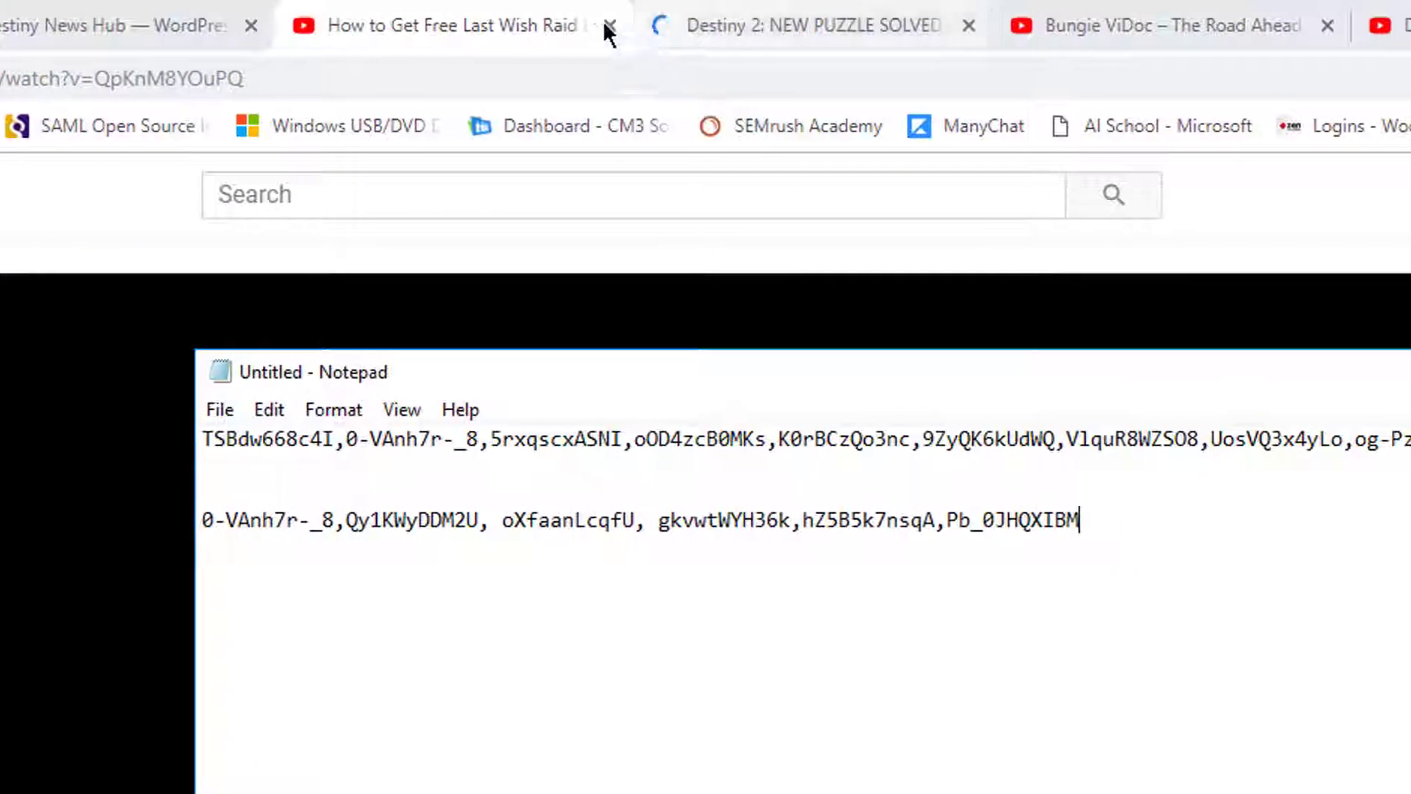
Step: Append the Last Wish ID QpKnM8YOuPQ and the puzzle video ID 8eW7bNy6BNE, closing their tabs
left_click(850, 11)
left_click_drag(243, 77, 97, 77)
key("ctrl+c")
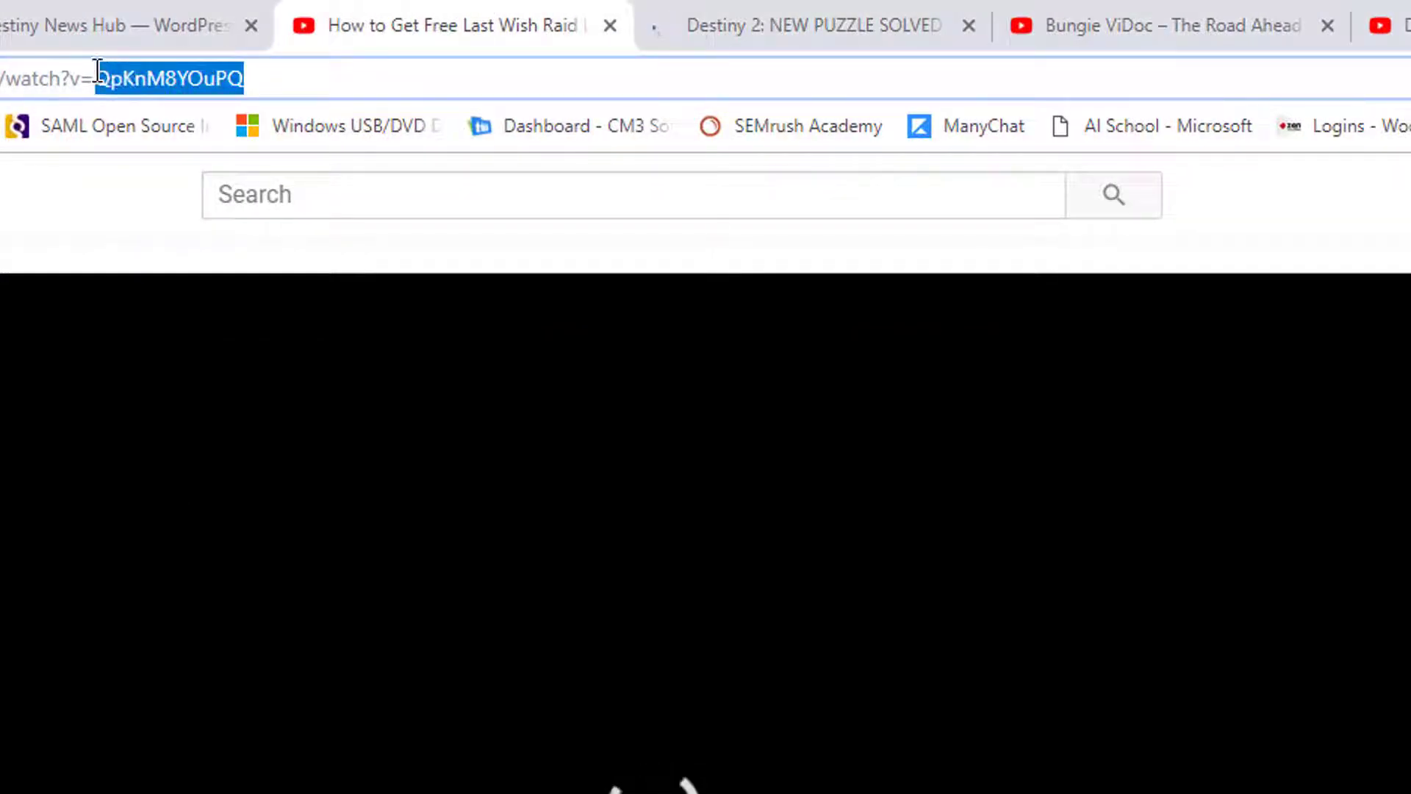
left_click(610, 25)
key("alt+Tab")
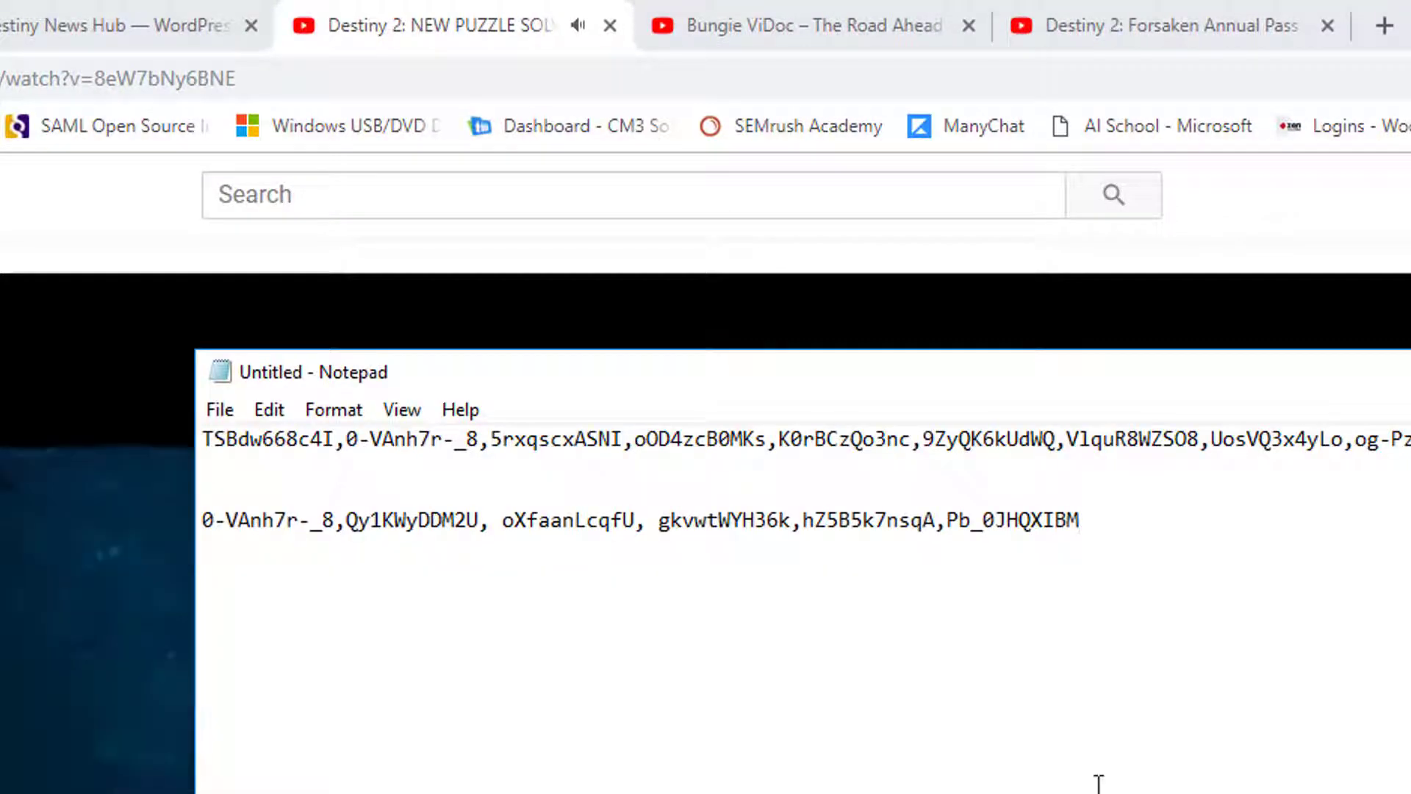
type(",")
key("ctrl+v")
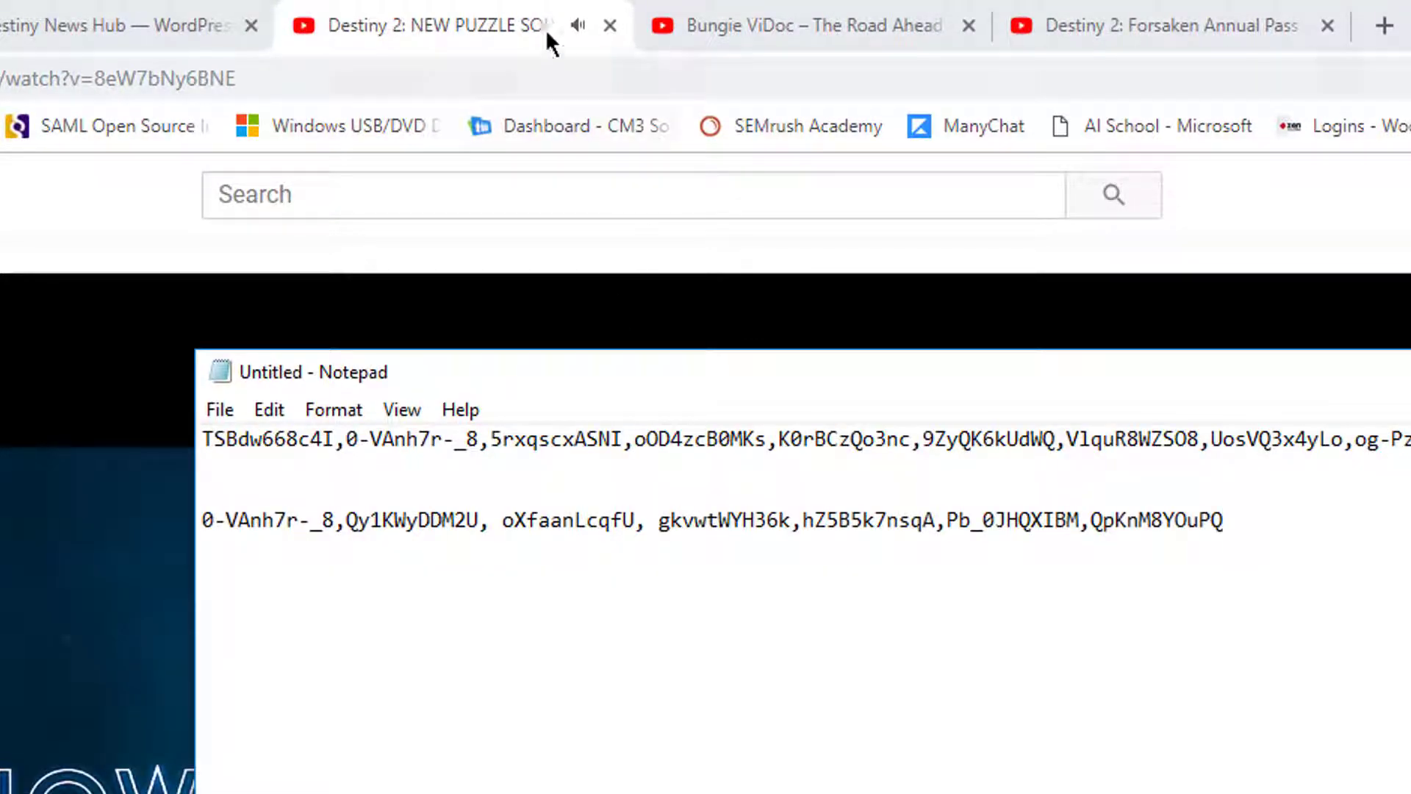
key("alt+Tab")
left_click_drag(239, 79, 95, 78)
key("ctrl+c")
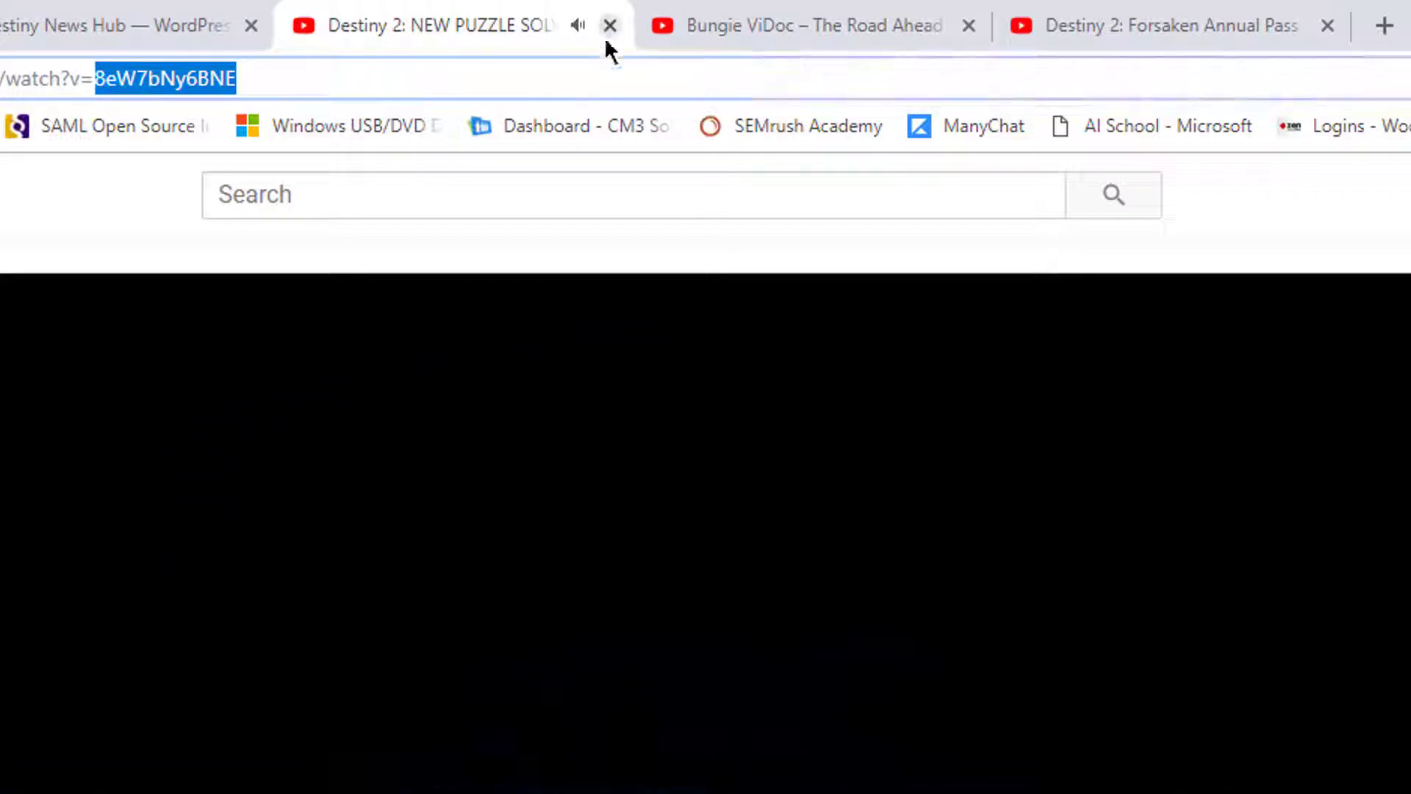
left_click(609, 26)
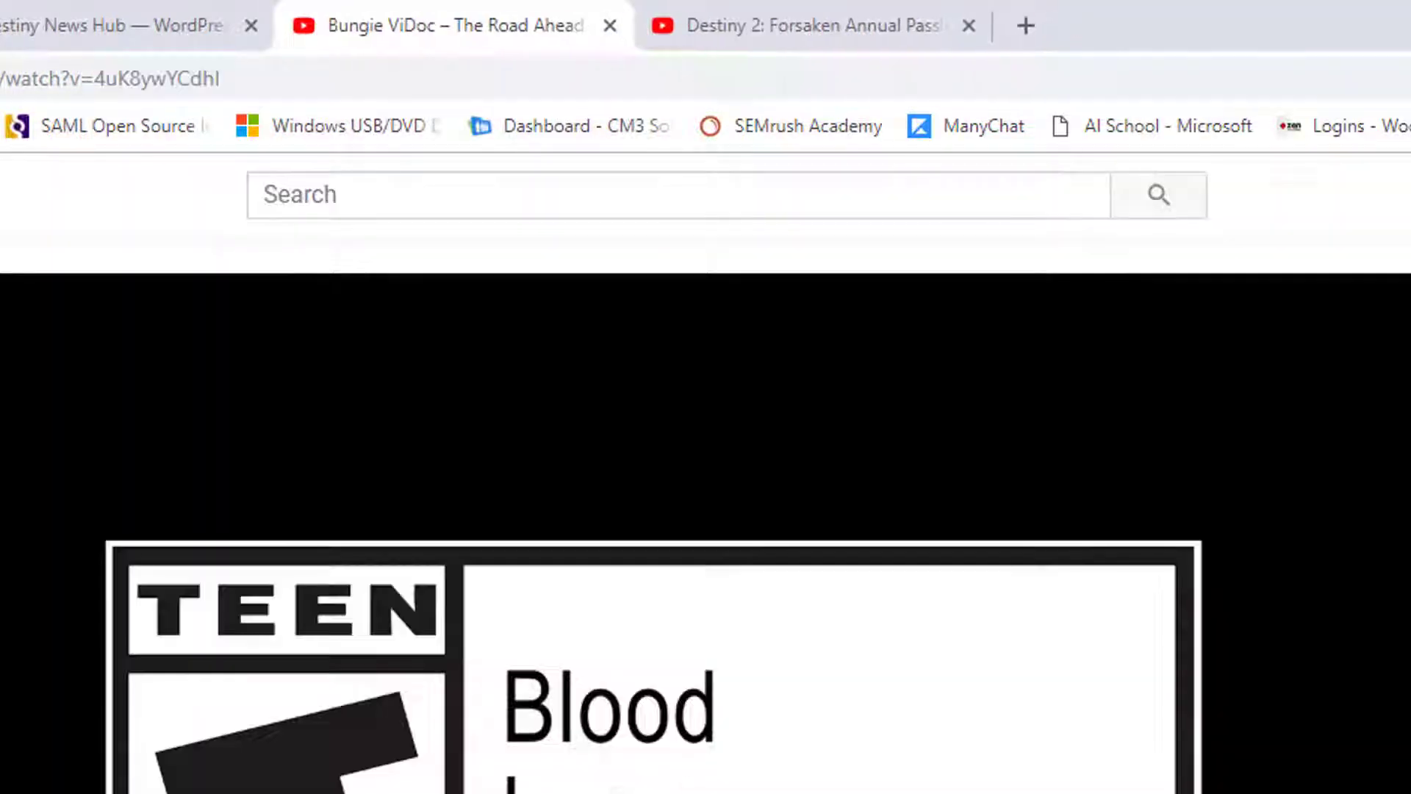
key("alt+Tab")
type(",")
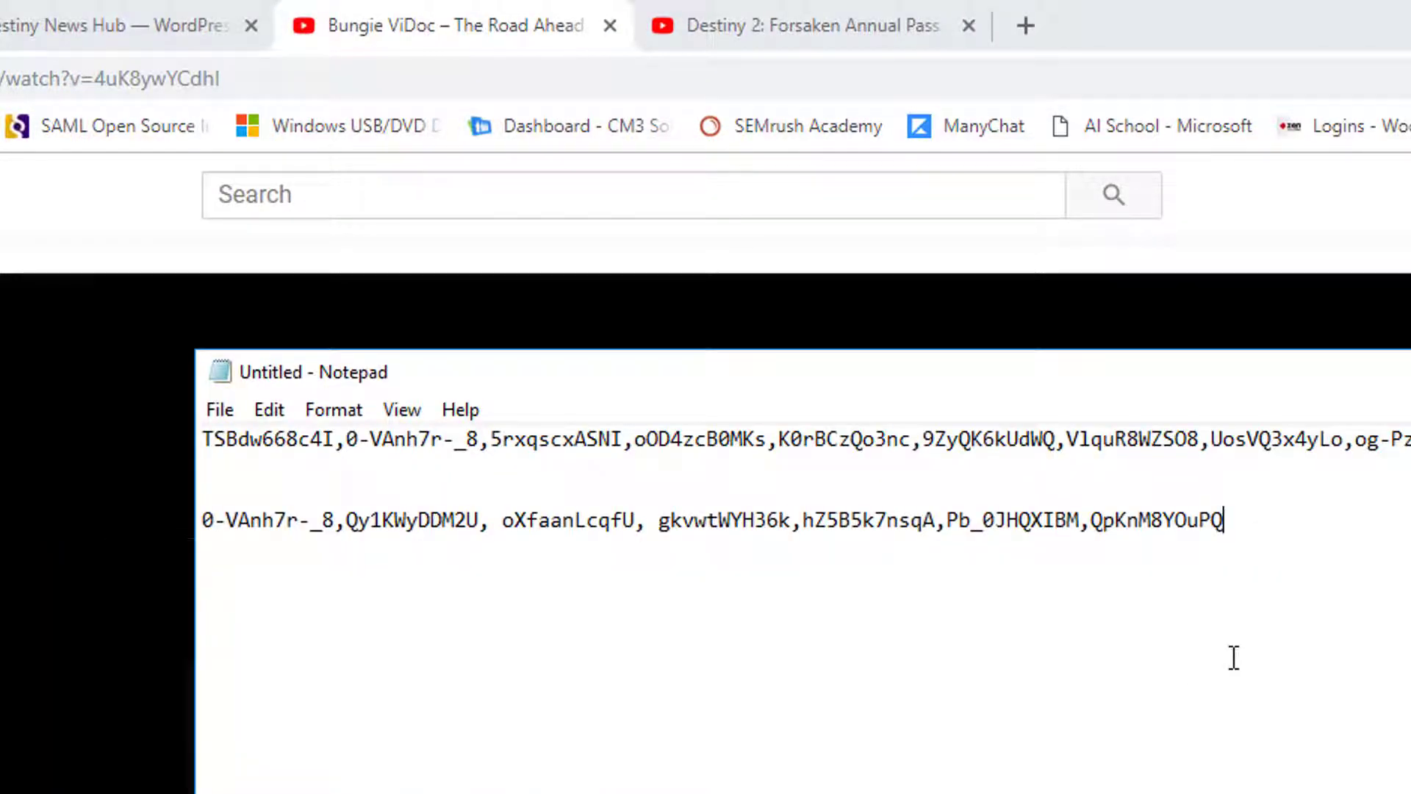
key("ctrl+v")
Step: Insert the Bungie ViDoc ID 4uK8ywYCdhI, followed by a comma, at the start of the second ID line
left_click(332, 11)
left_click_drag(261, 78, 102, 68)
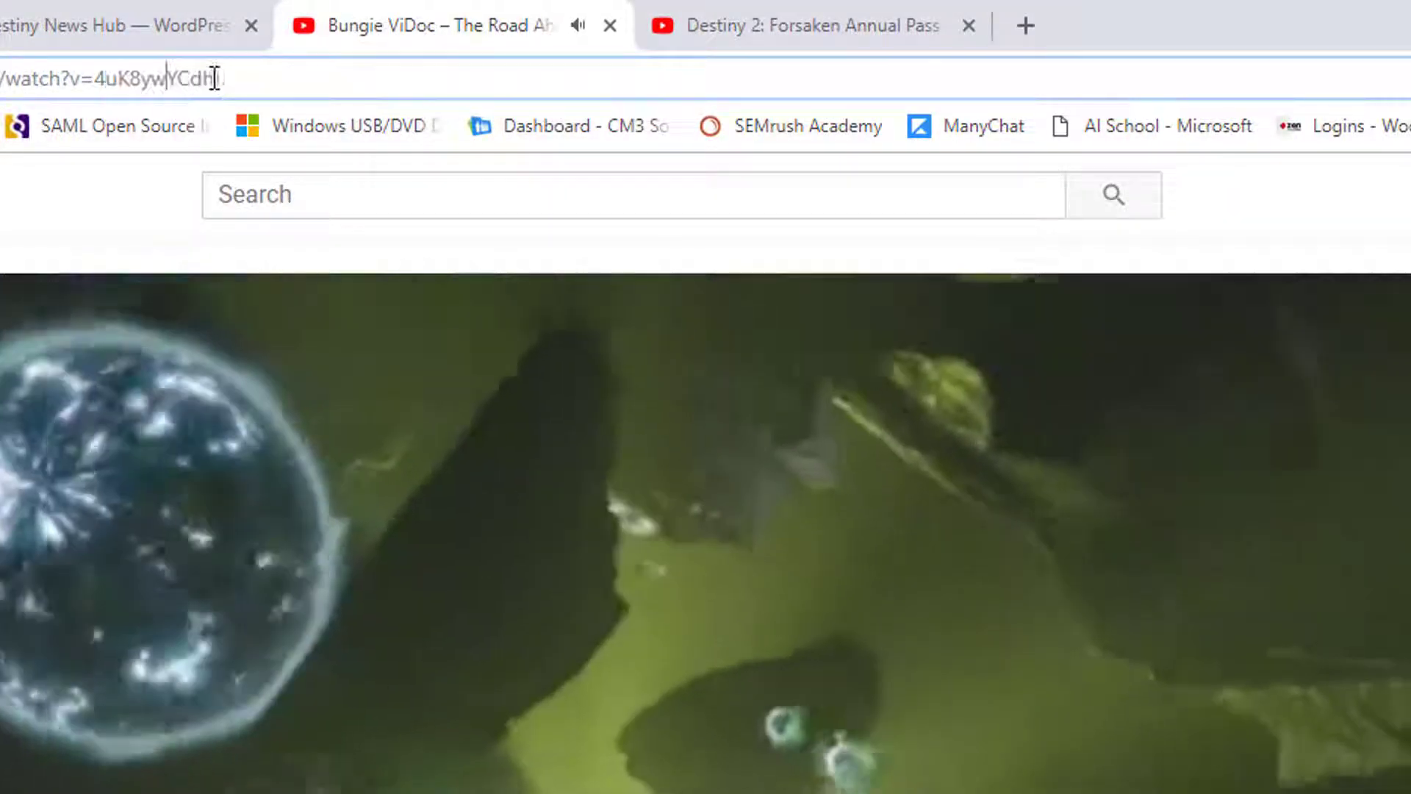
left_click_drag(220, 78, 96, 75)
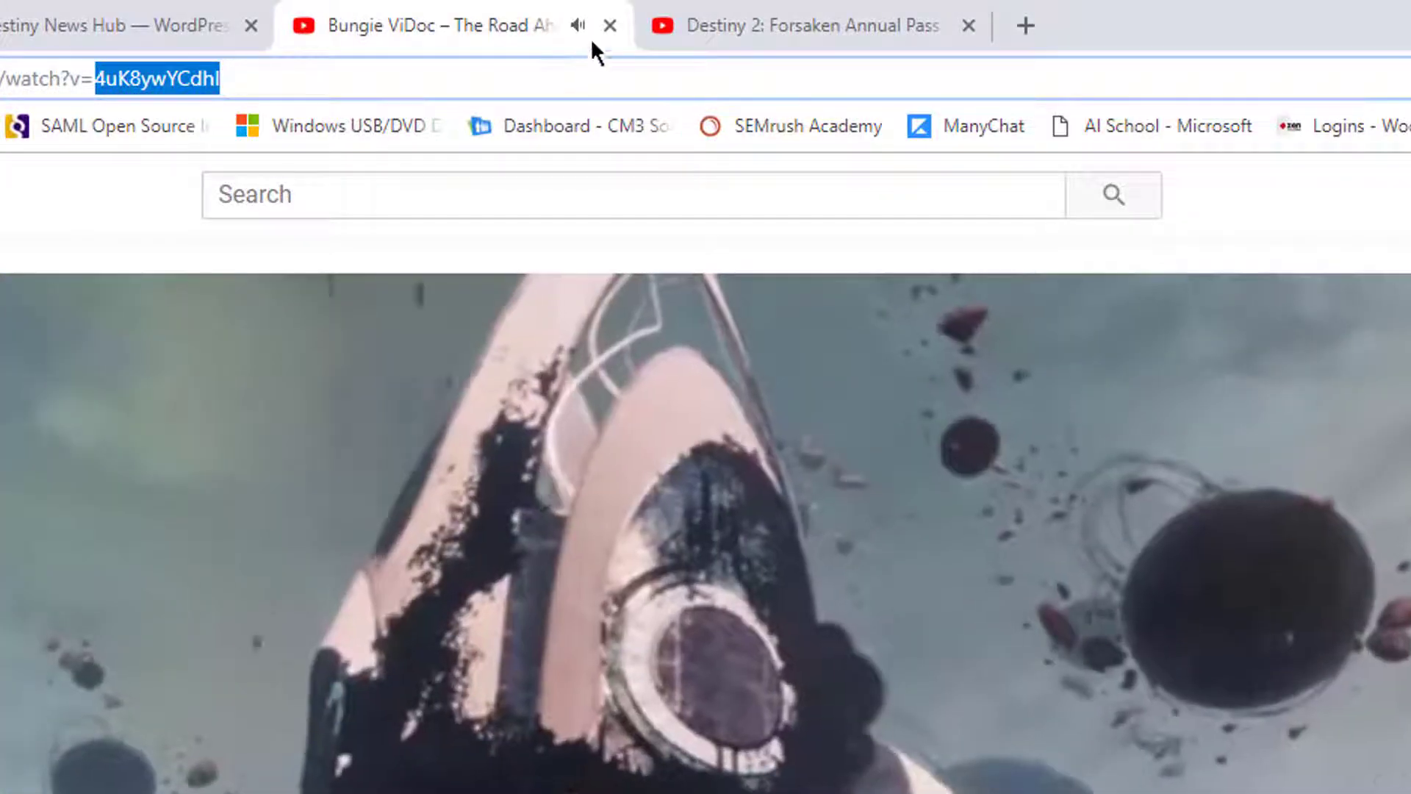
left_click(610, 26)
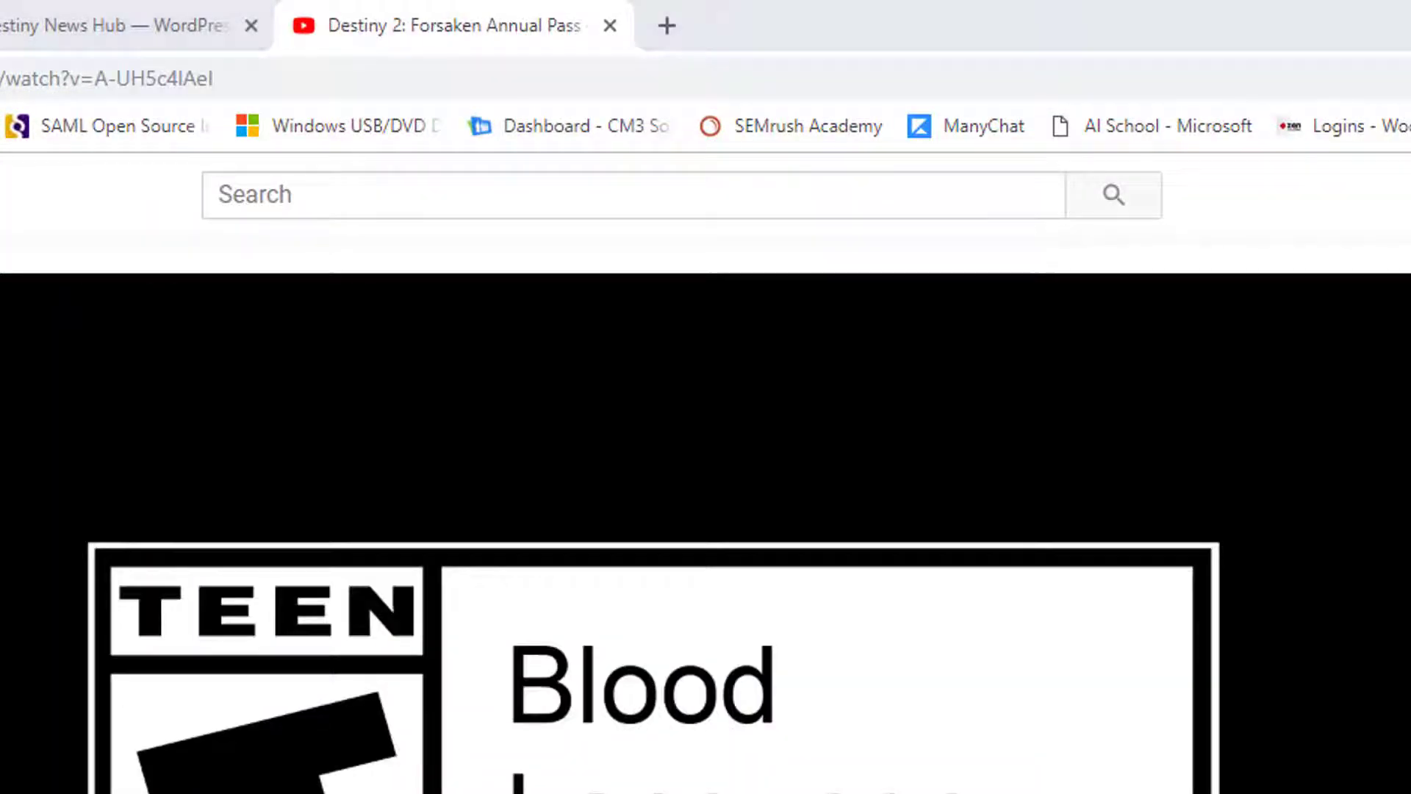
key("alt+Tab")
left_click(200, 520)
type("4uK8ywYCdhI")
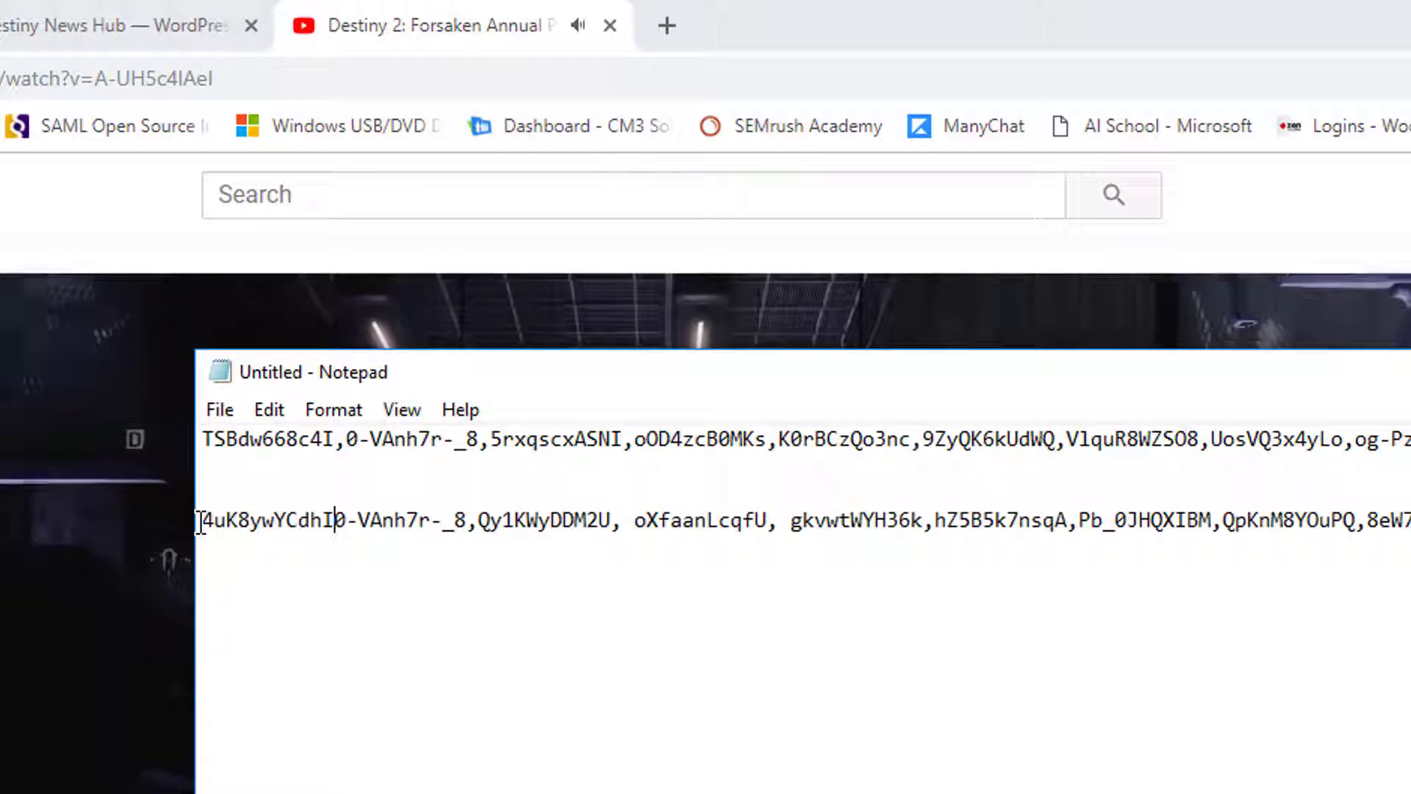
type(",")
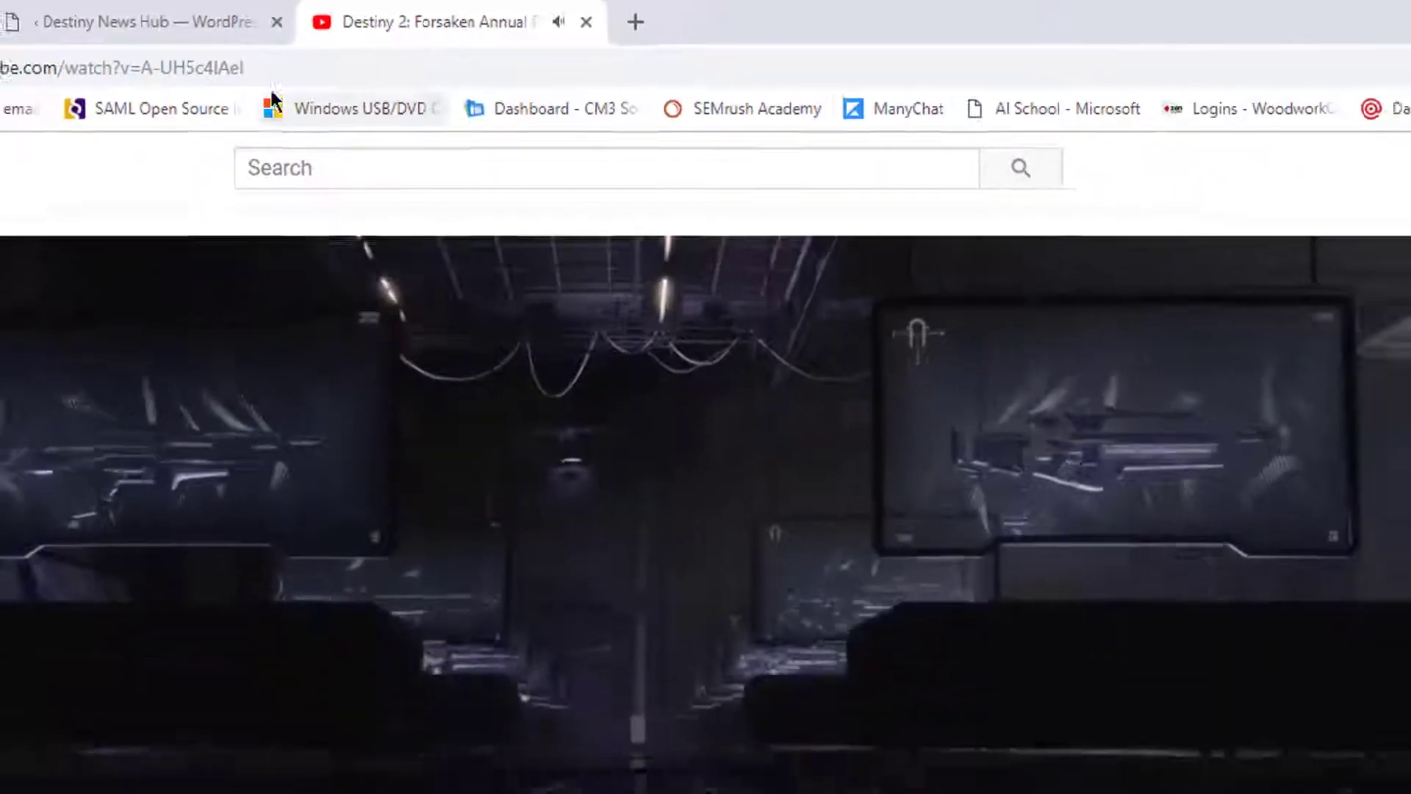
left_click_drag(213, 79, 182, 77)
left_click_drag(309, 39, 264, 39)
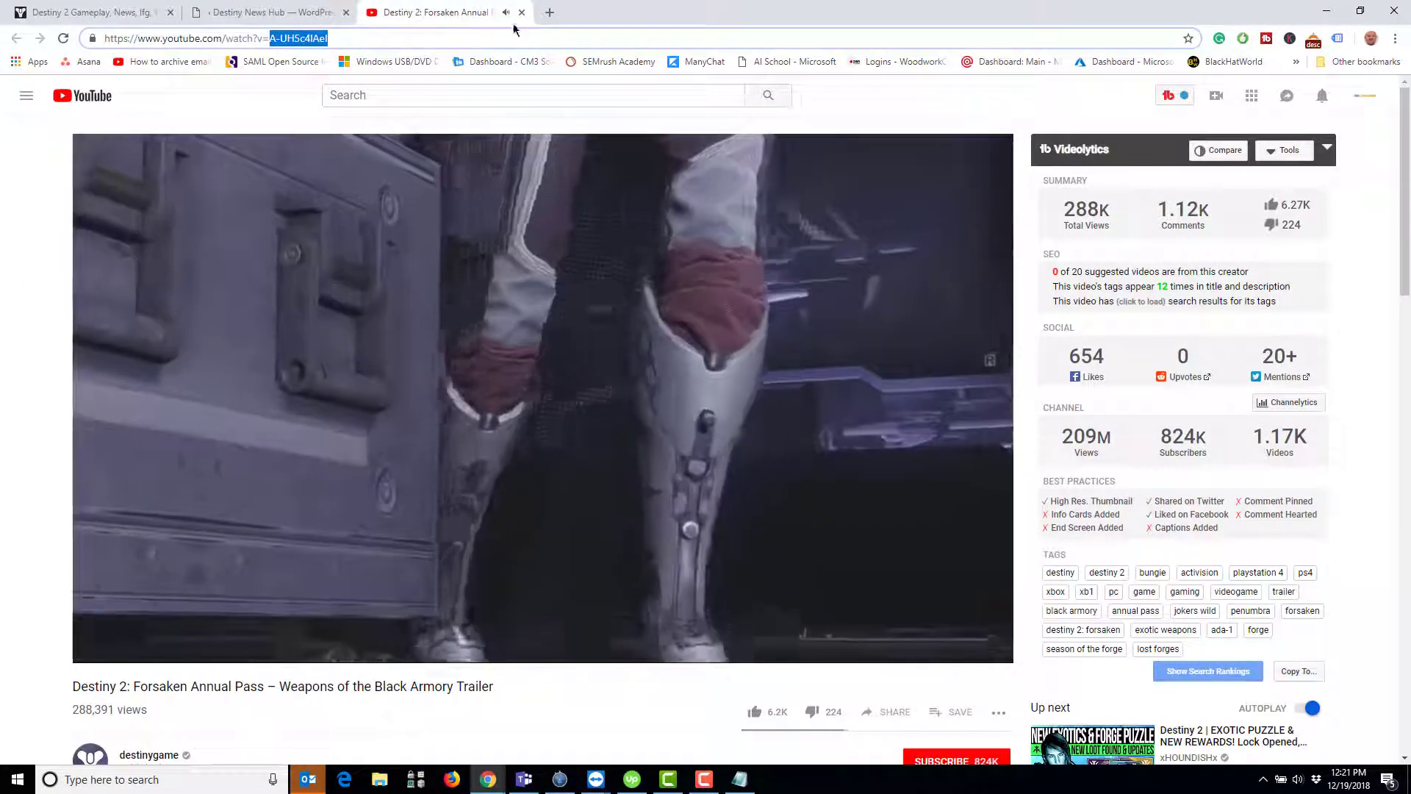
Step: Insert the Annual Pass ID A-UH5c4lAeI right after 4uK8ywYCdhI in the list
left_click(522, 13)
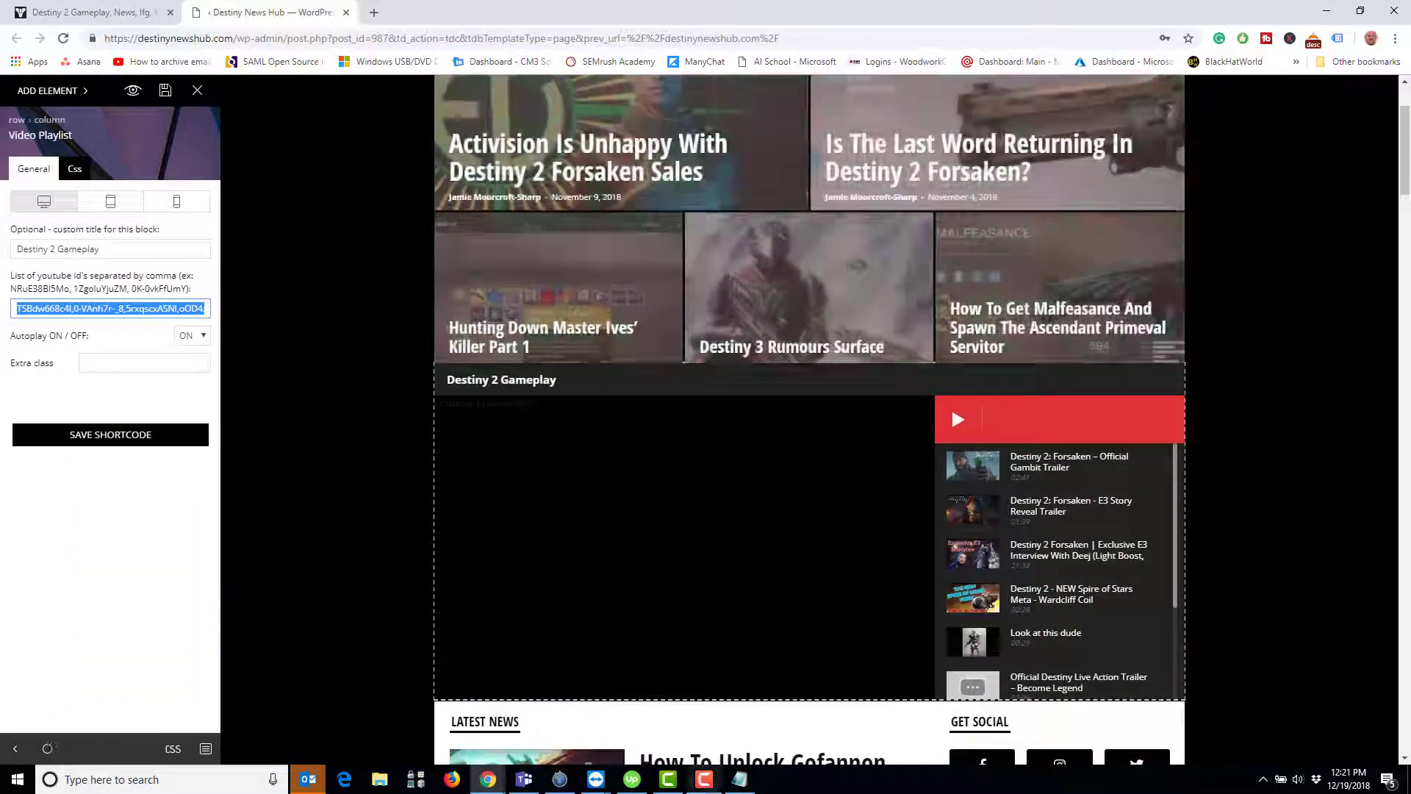
key("alt+Tab")
type("A-UH5c4lAeI")
type(",")
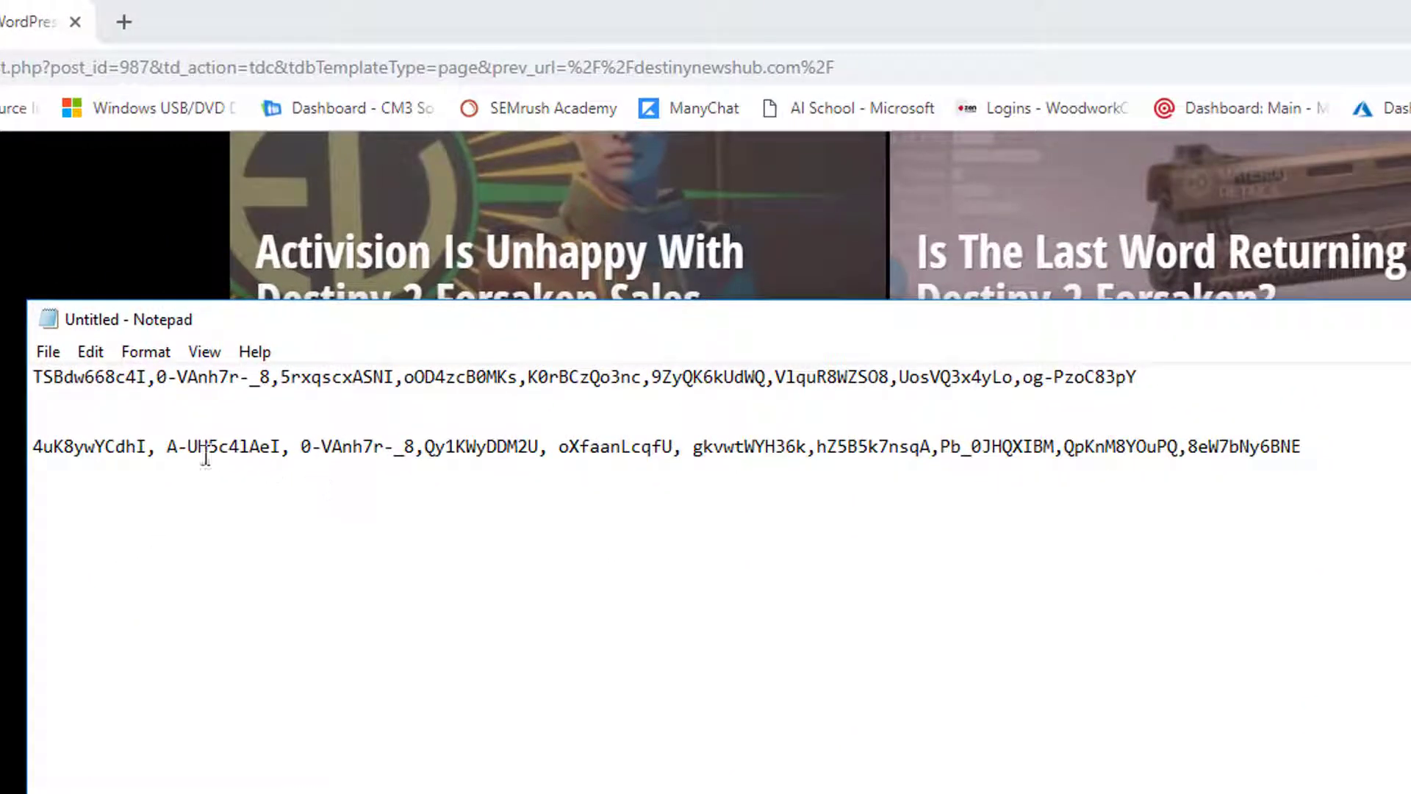
left_click(167, 446)
key("BackSpace")
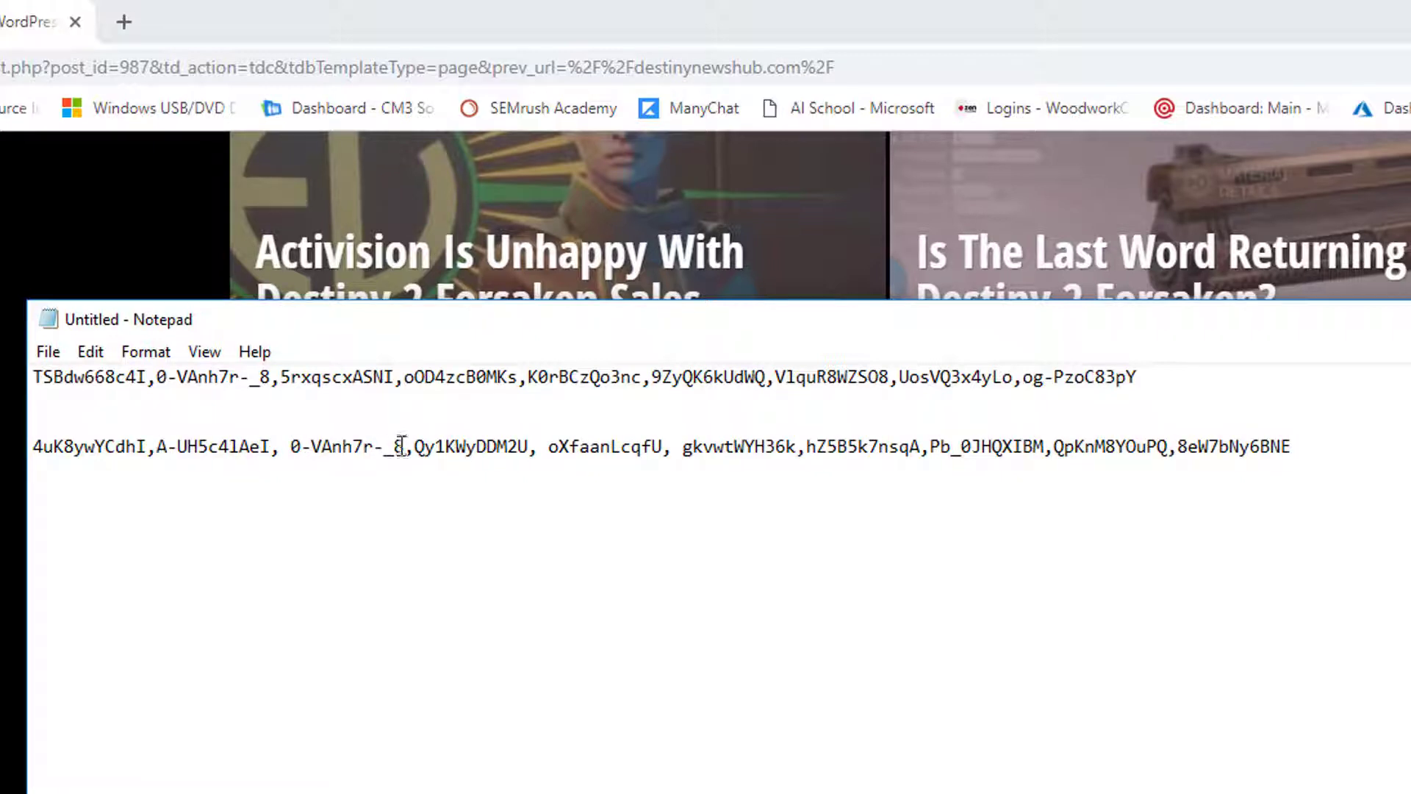
Step: Move 0-VAnh7r-_8 to the end of the line and copy the finished ID list
left_click_drag(391, 446, 286, 446)
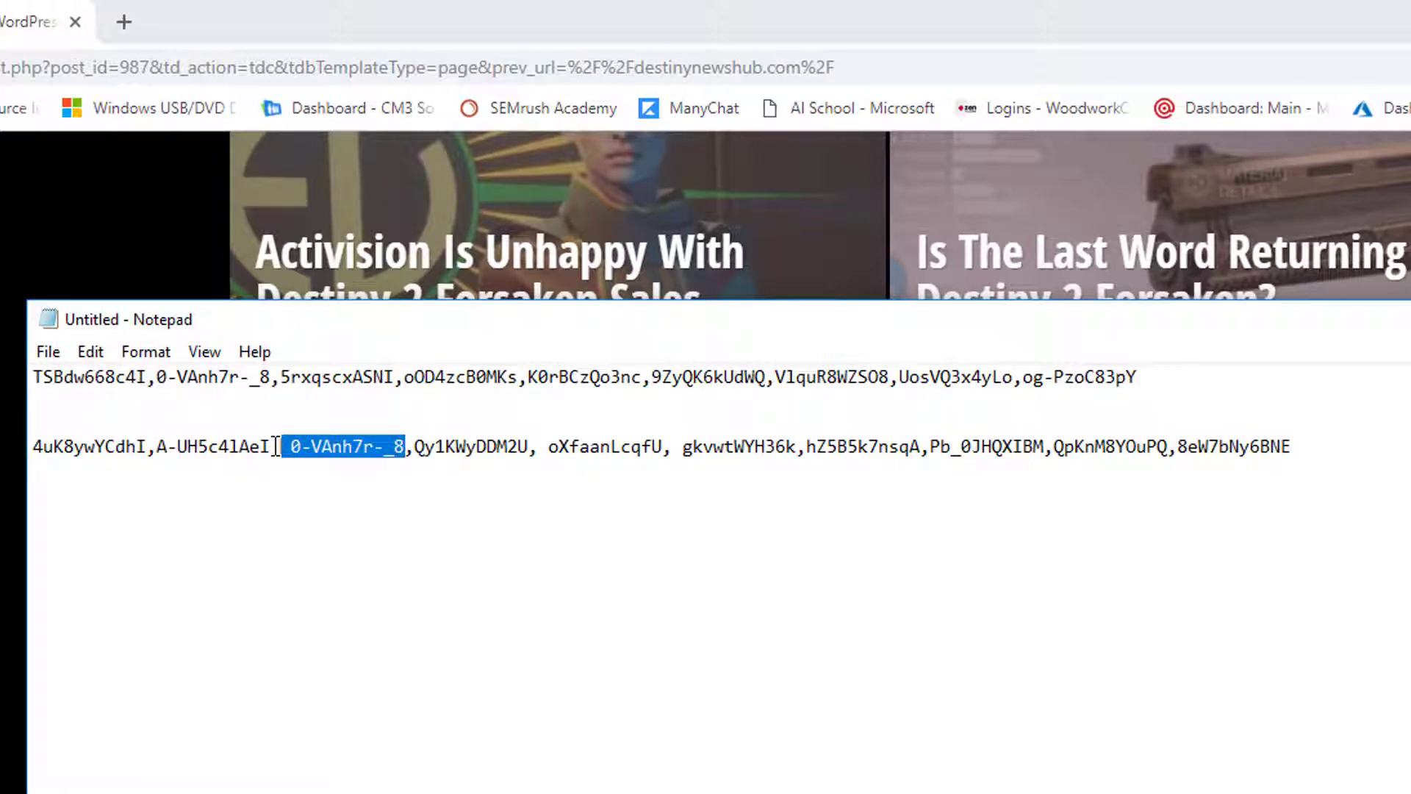
key("BackSpace")
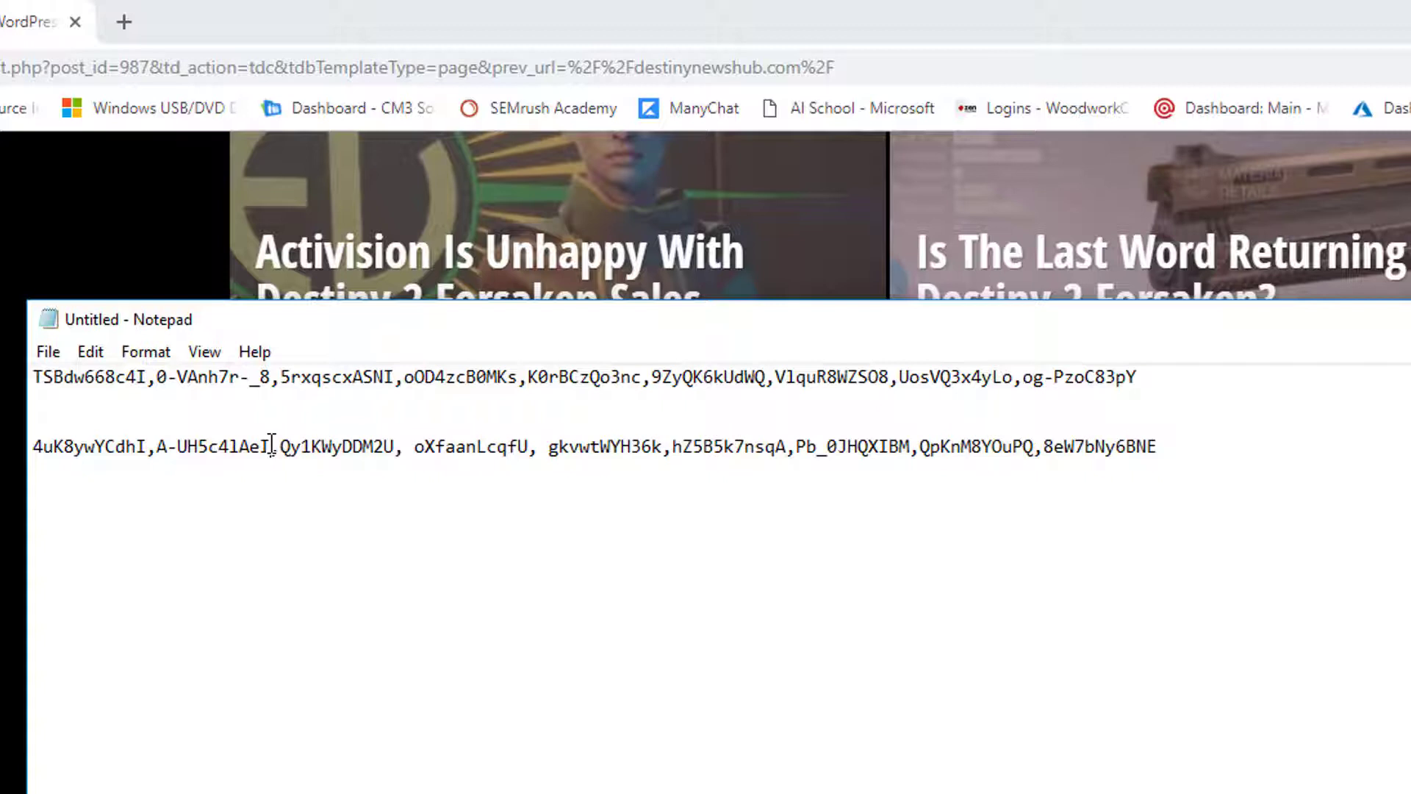
type(", 0-VAnh7r-_8")
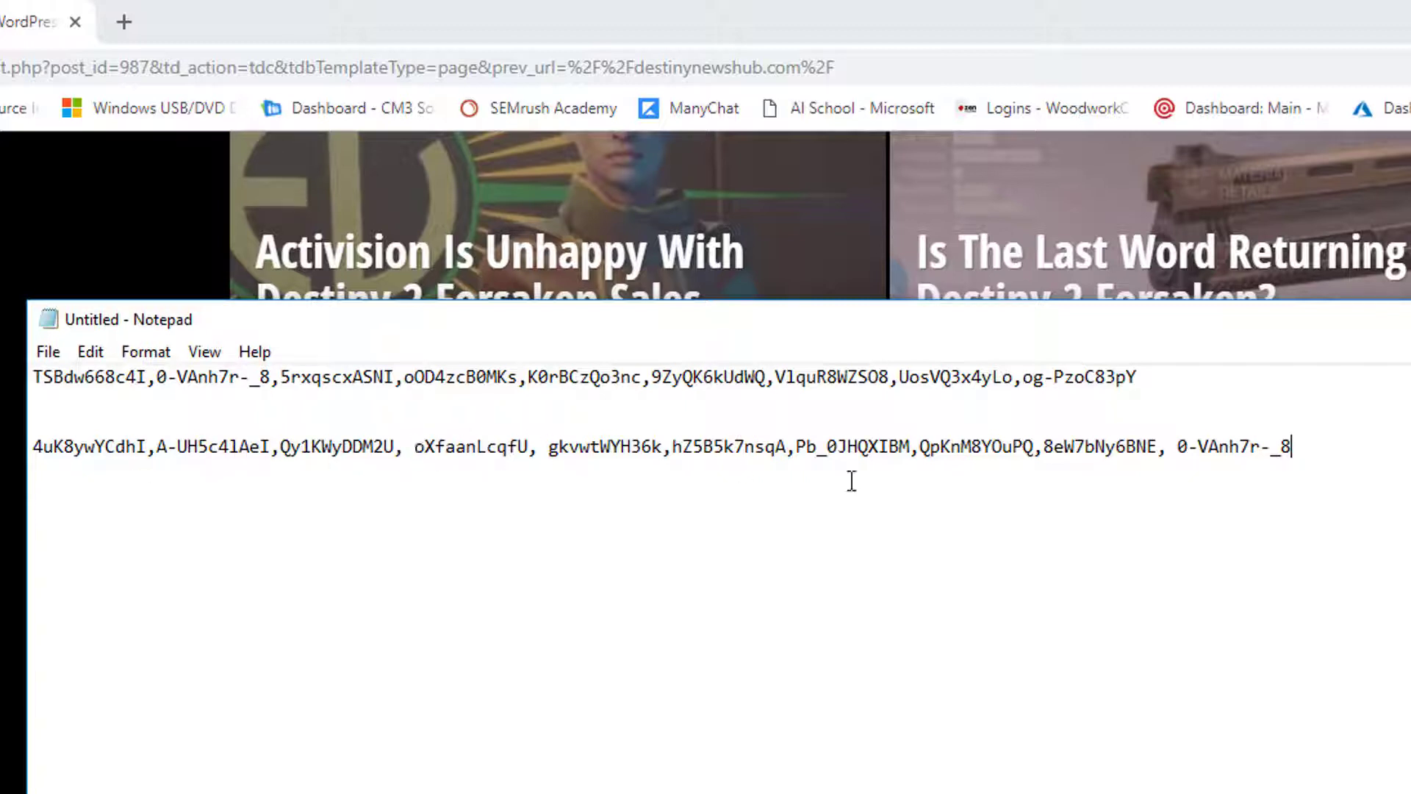
left_click_drag(1284, 447, 40, 441)
key("alt+Tab")
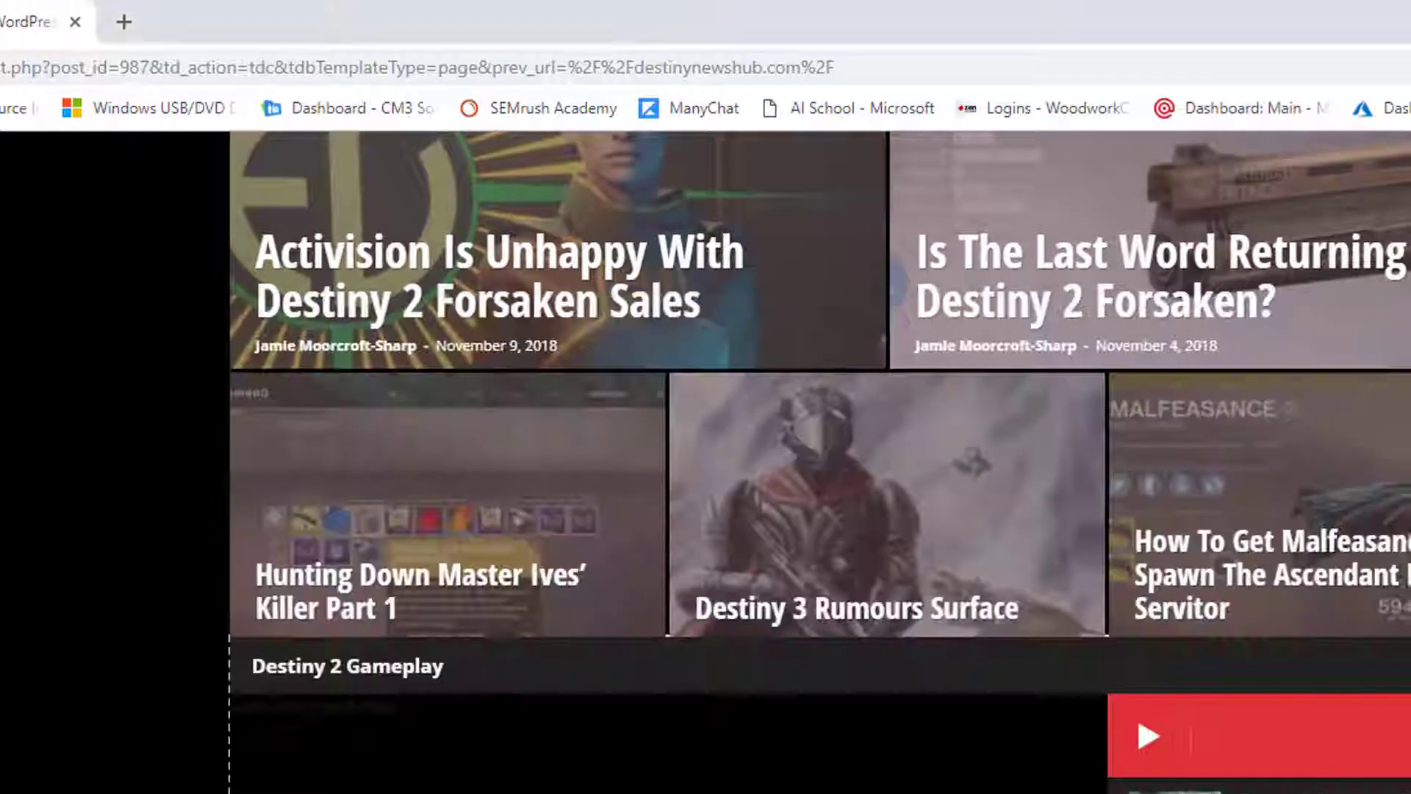
Step: Replace the playlist's YouTube IDs with the new list starting 4uK8ywYCdhI,A-UH5c4lAeI and save the page
triple_click(210, 507)
key("BackSpace")
key("ctrl+v")
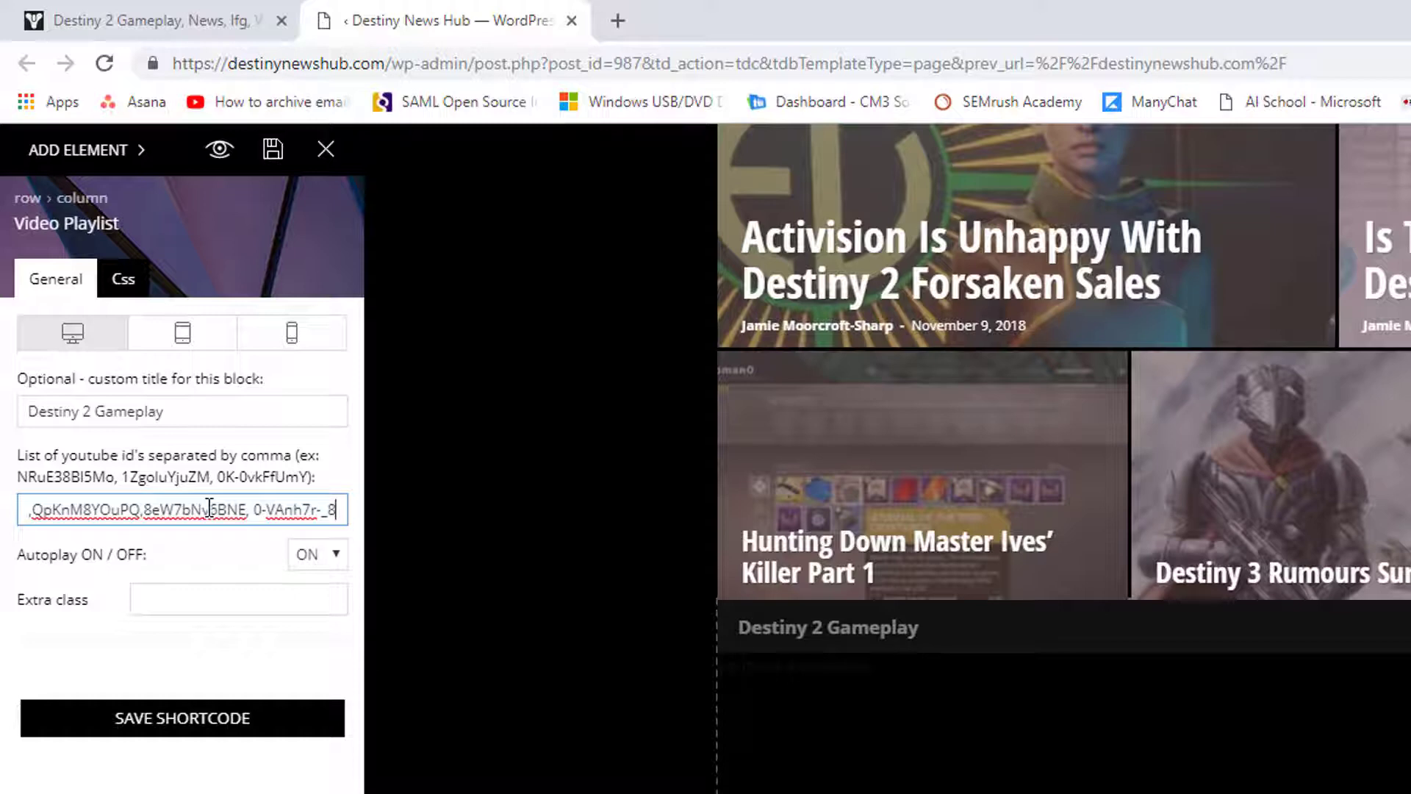
left_click(164, 737)
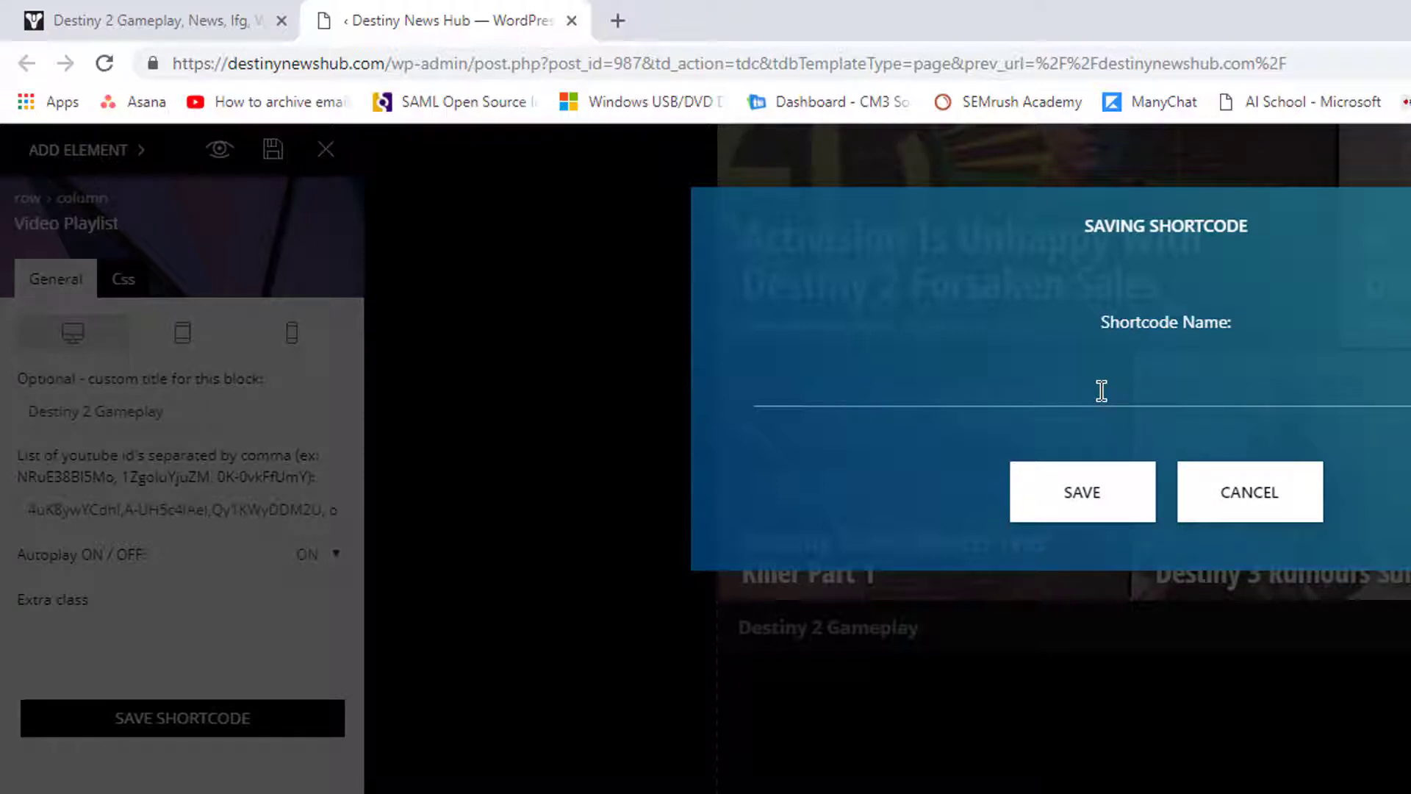
left_click(1298, 506)
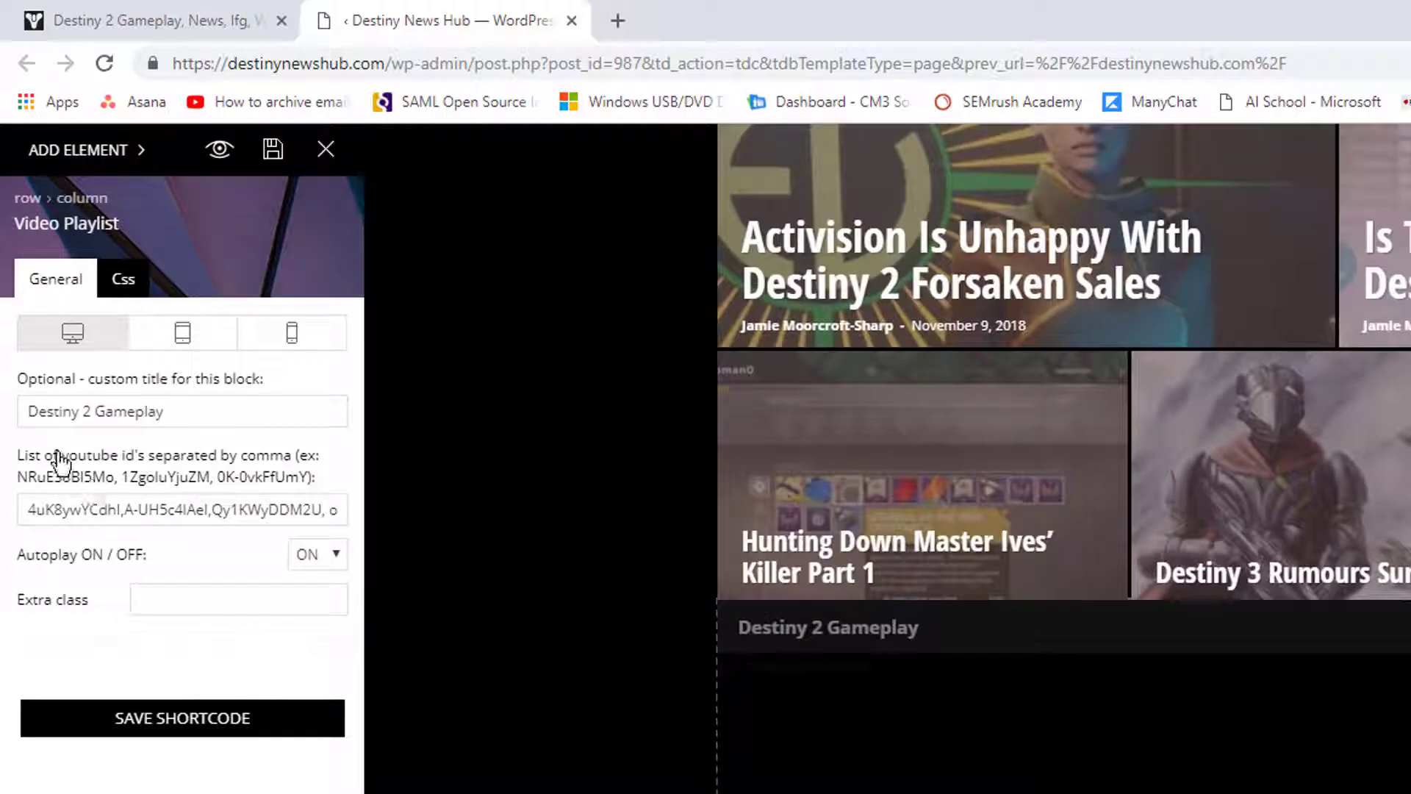
left_click(277, 162)
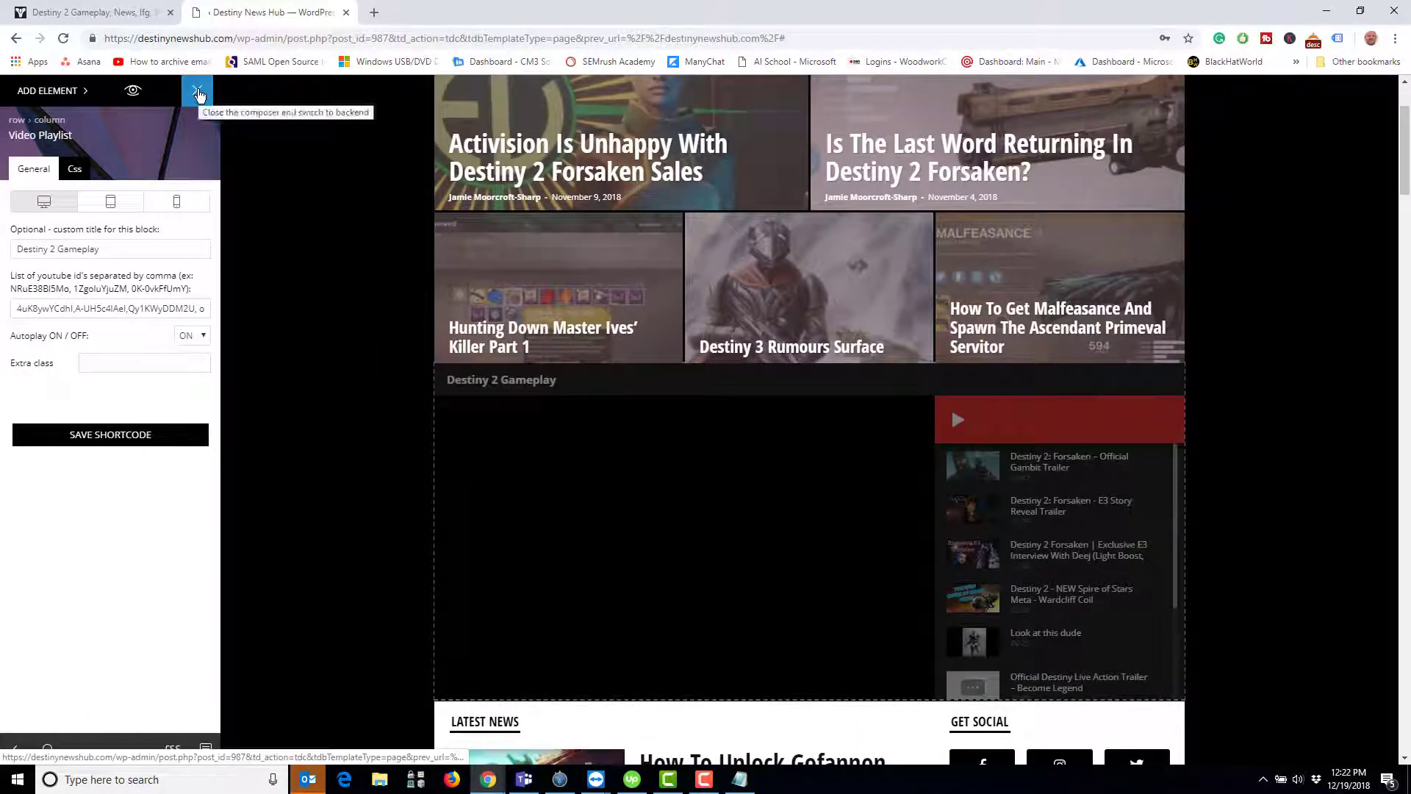
Step: Check the live playlist now led by Bungie ViDoc – The Road Ahead, then return to Notepad
scroll(346, 294, "up", 2)
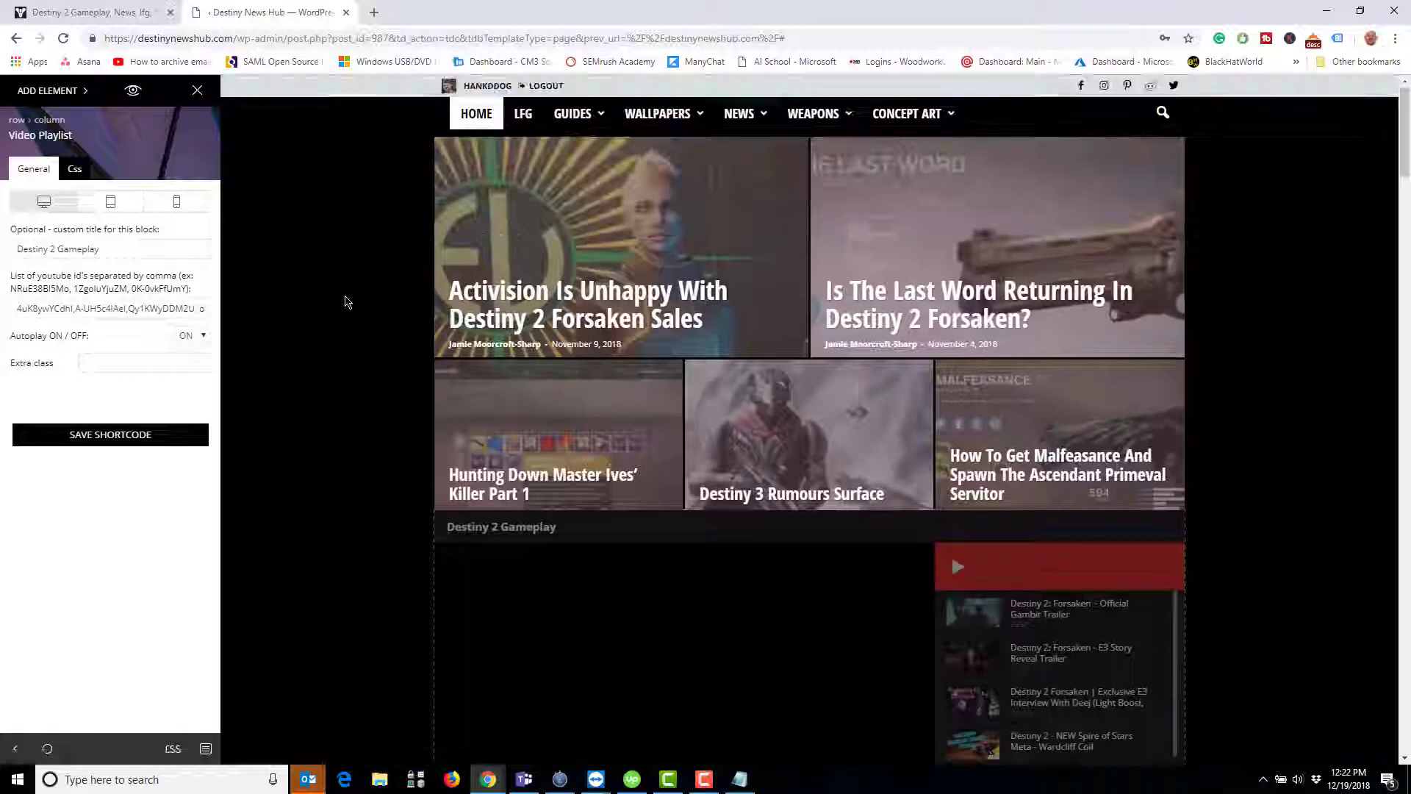
left_click(118, 10)
scroll(125, 237, "up", 3)
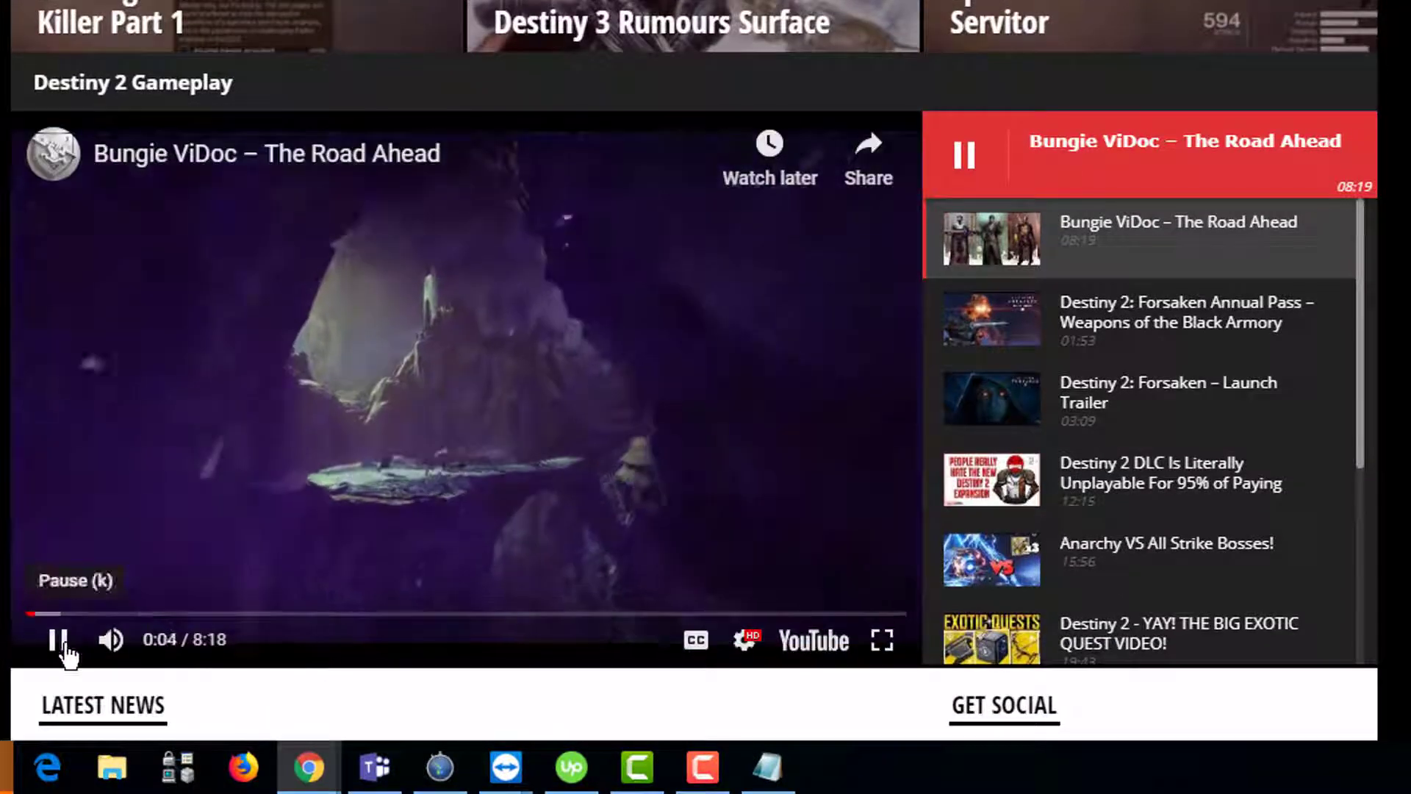
left_click(57, 640)
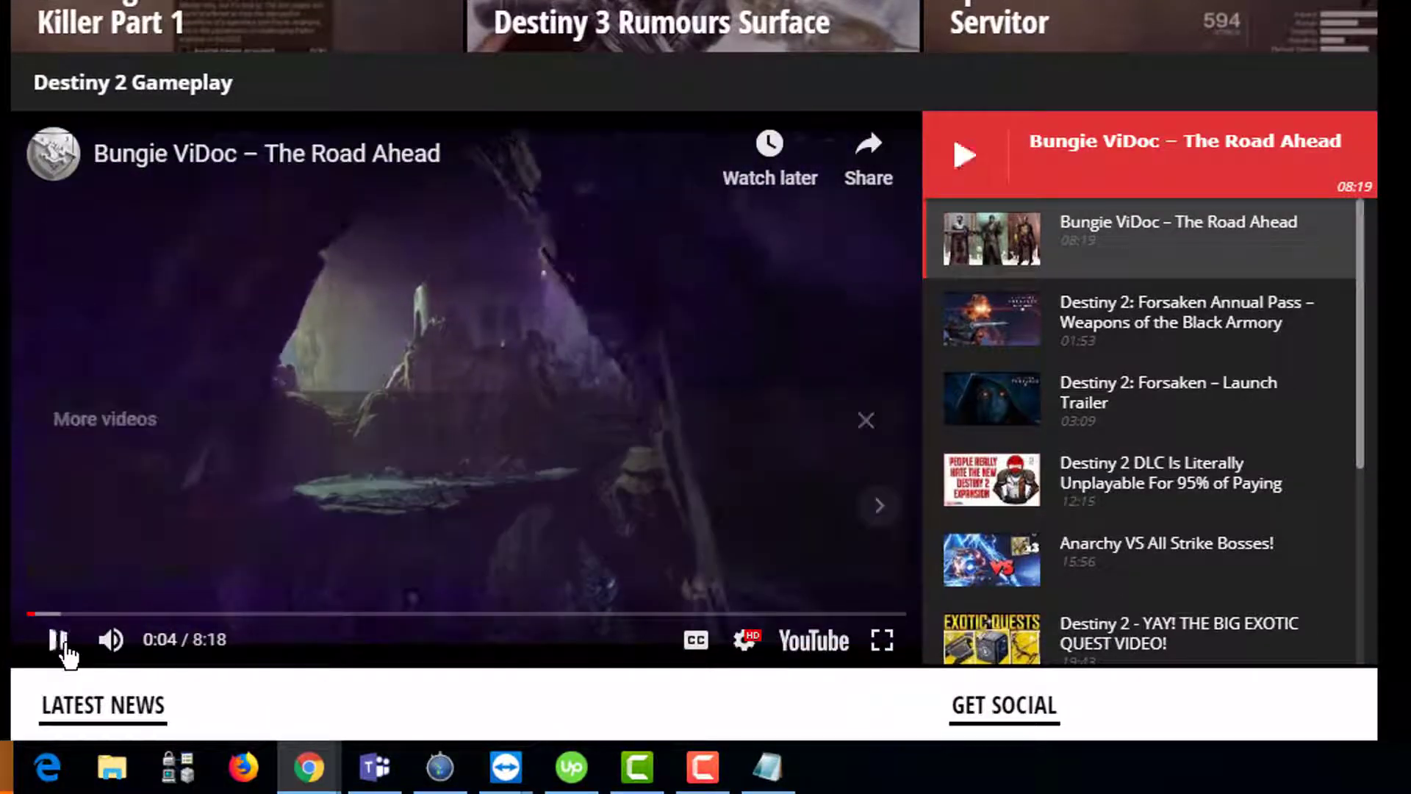
scroll(1216, 268, "down", 4)
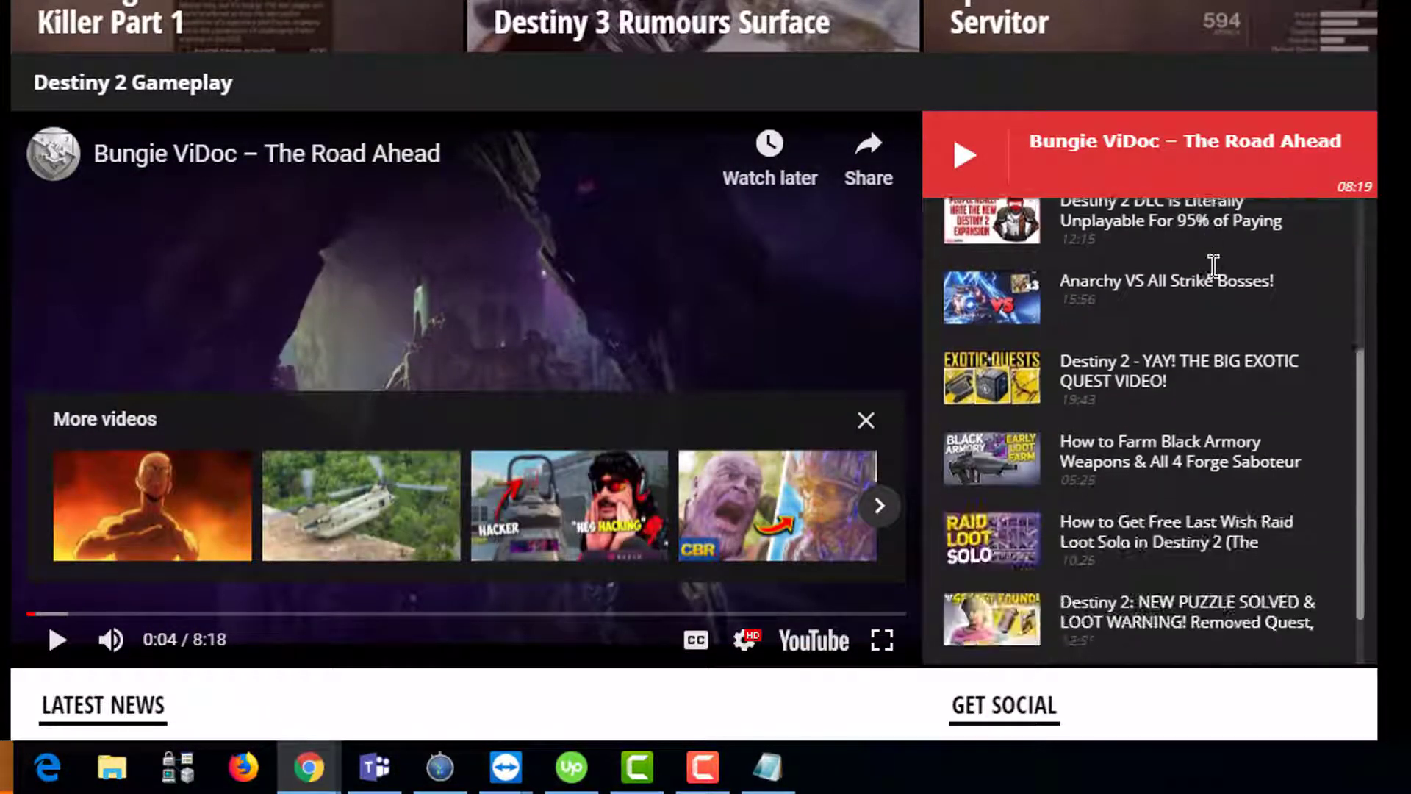
scroll(1214, 268, "down", 5)
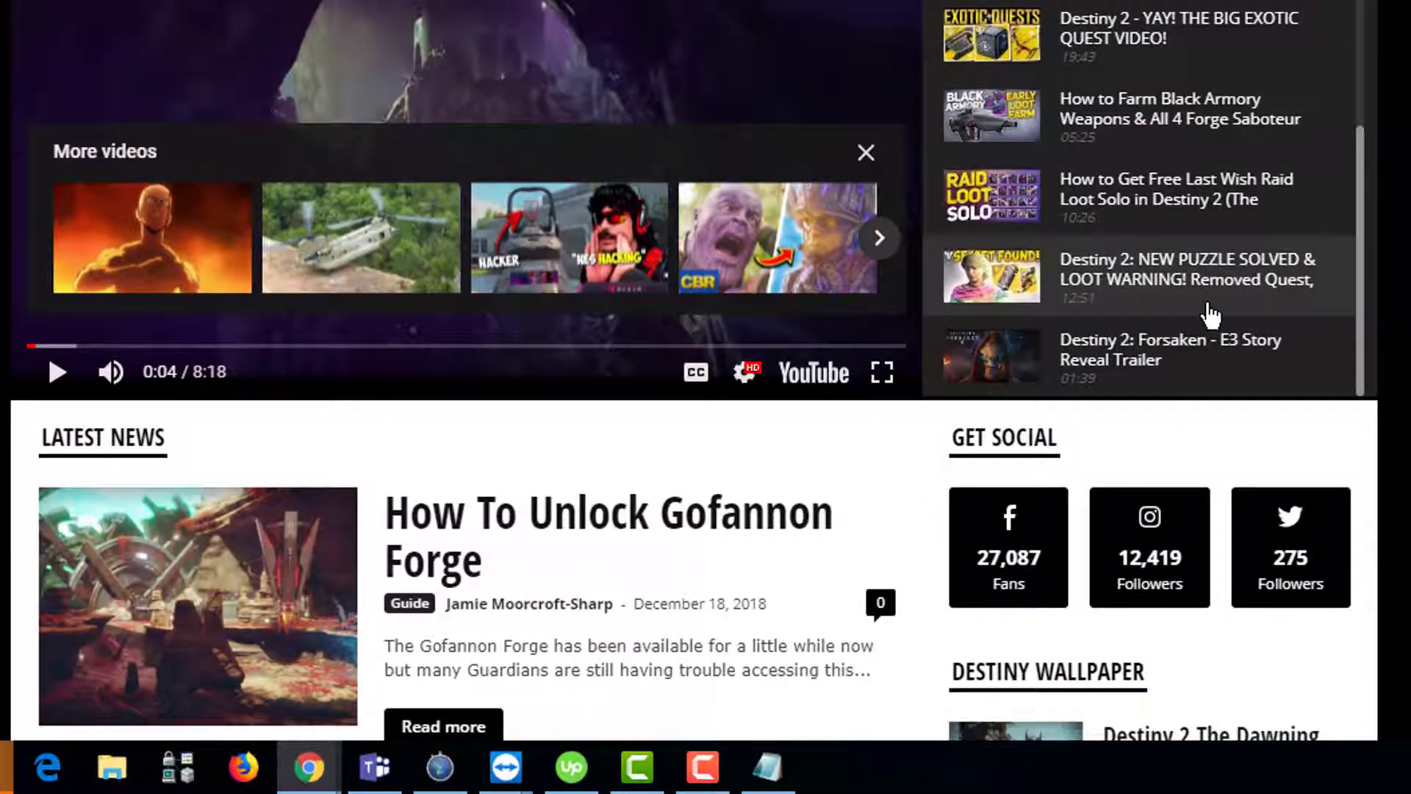
scroll(1211, 315, "up", 2)
scroll(1211, 315, "up", 2)
scroll(1124, 314, "up", 4)
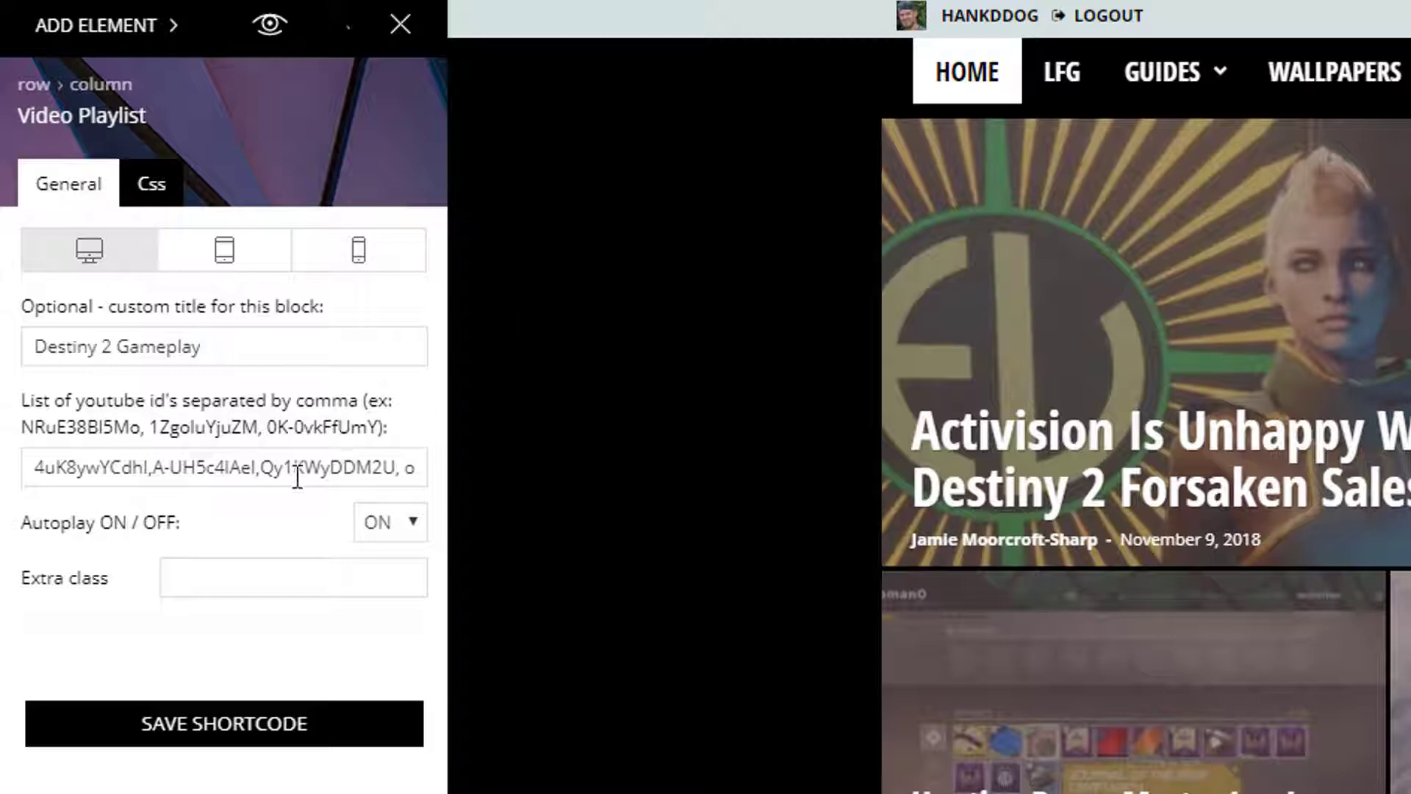
key("alt+Tab")
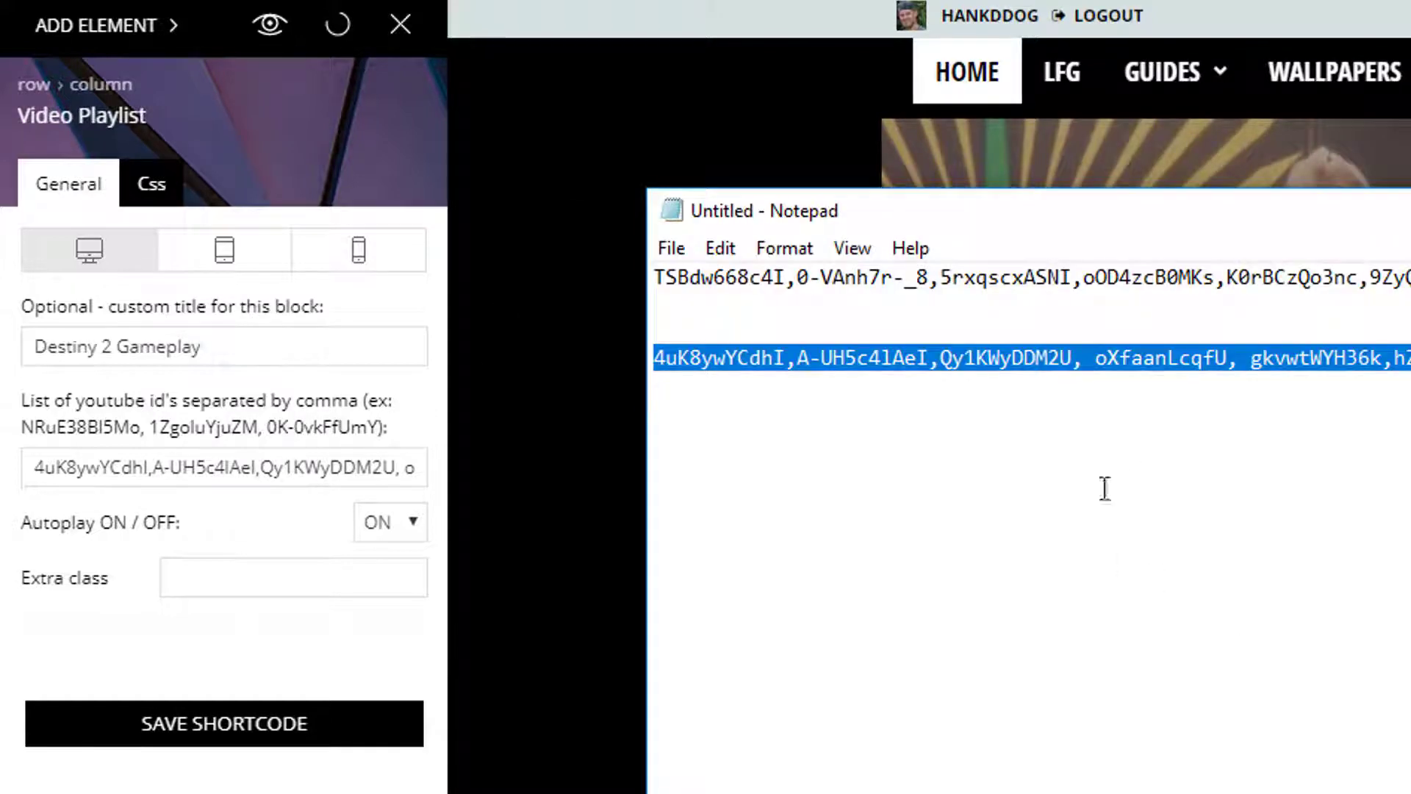